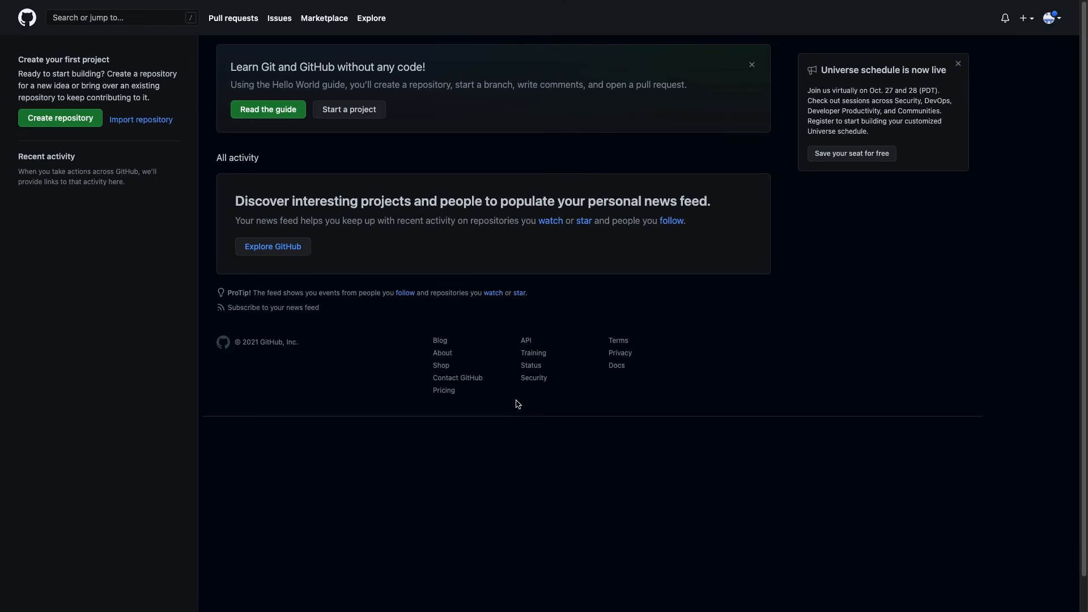
Go through the avatar menu, Settings and Developer settings to GitHub's Personal access tokens page.
left_click(1055, 18)
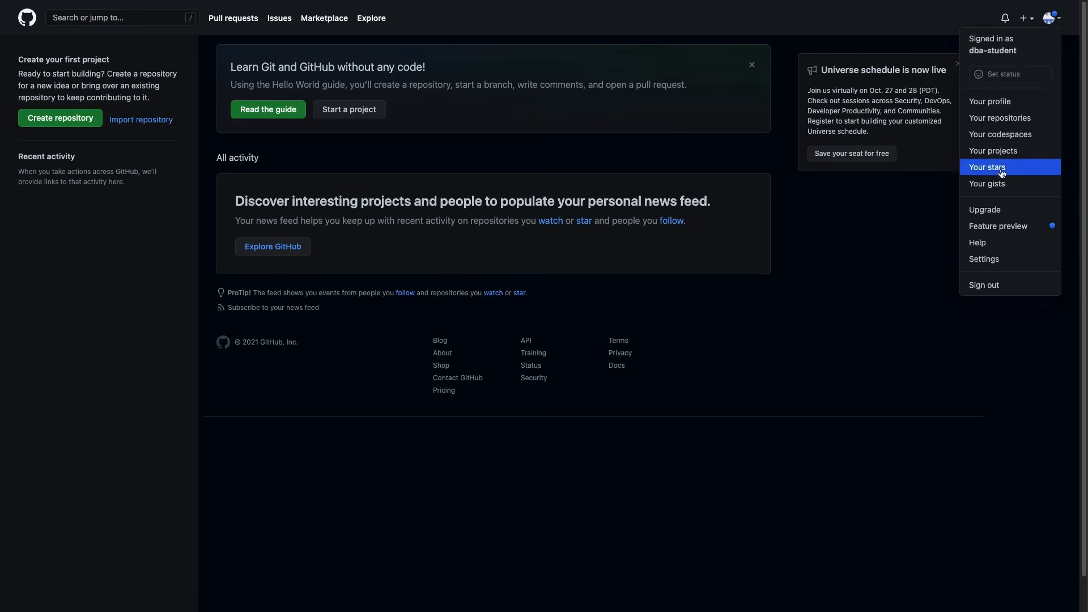
left_click(979, 260)
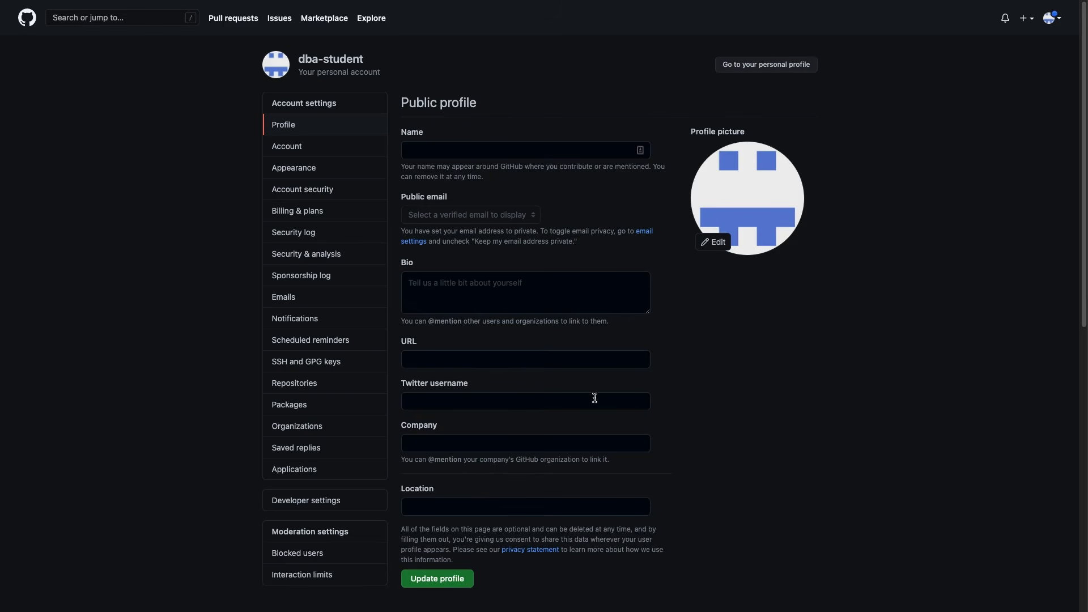
left_click(341, 503)
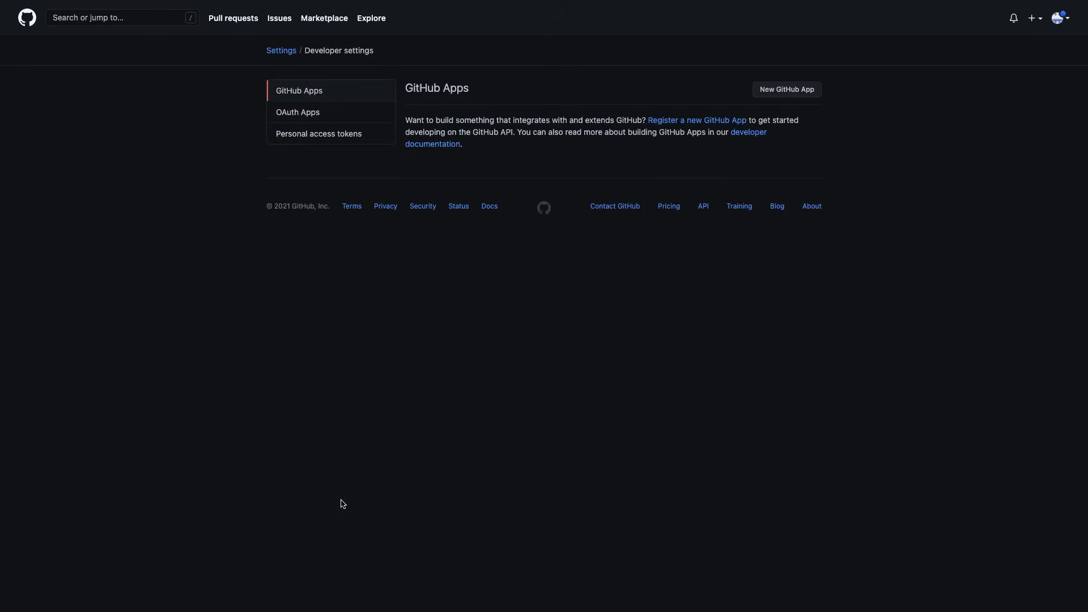
left_click(318, 138)
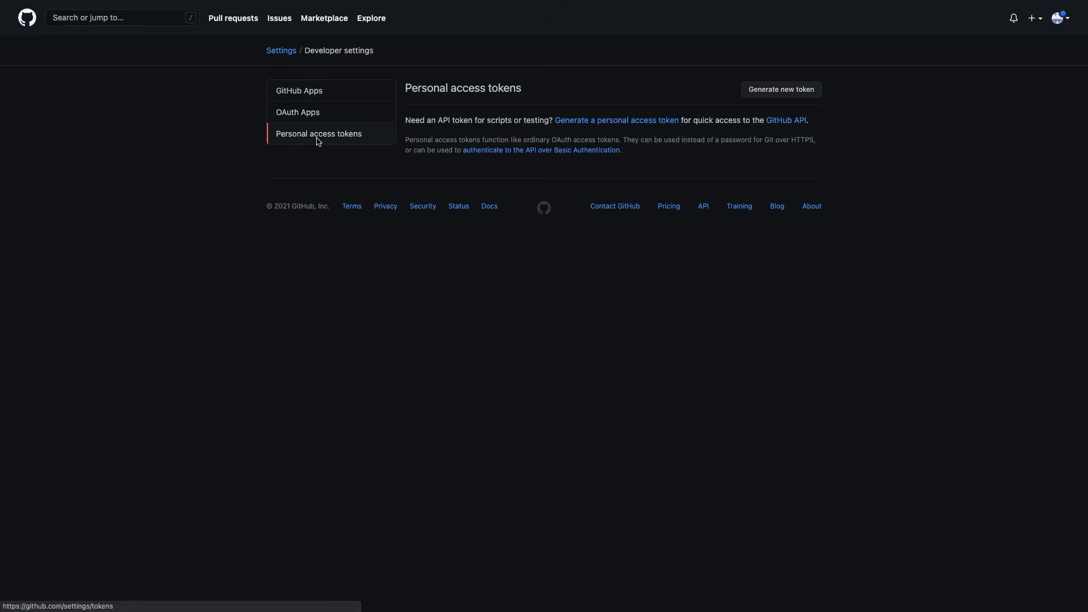
Generate a personal access token with note 'Test', 7-day expiration and the full repo scope.
left_click(765, 90)
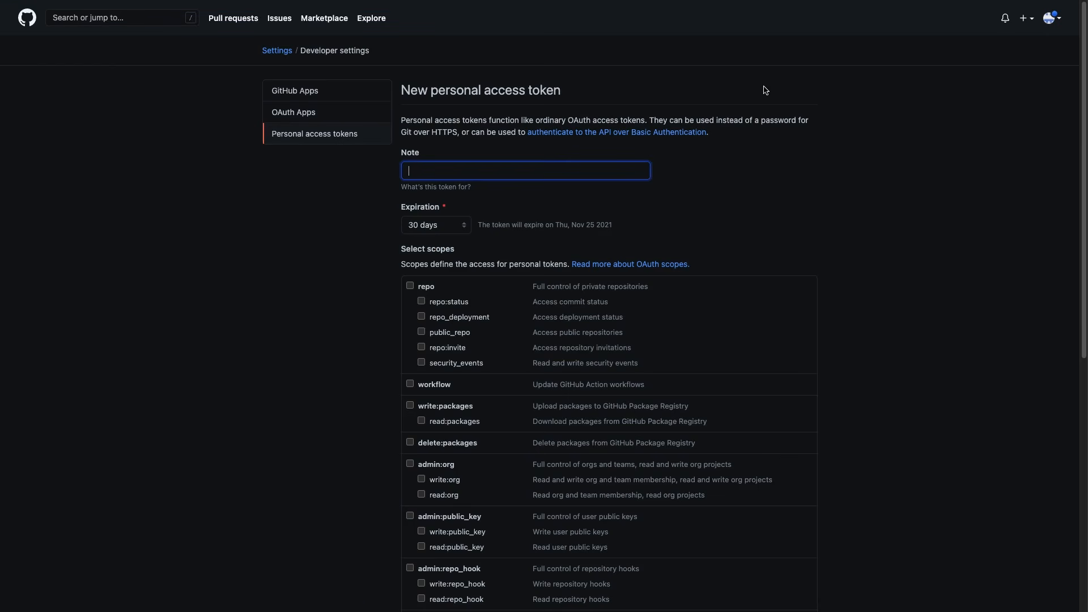
type("Test")
left_click(465, 225)
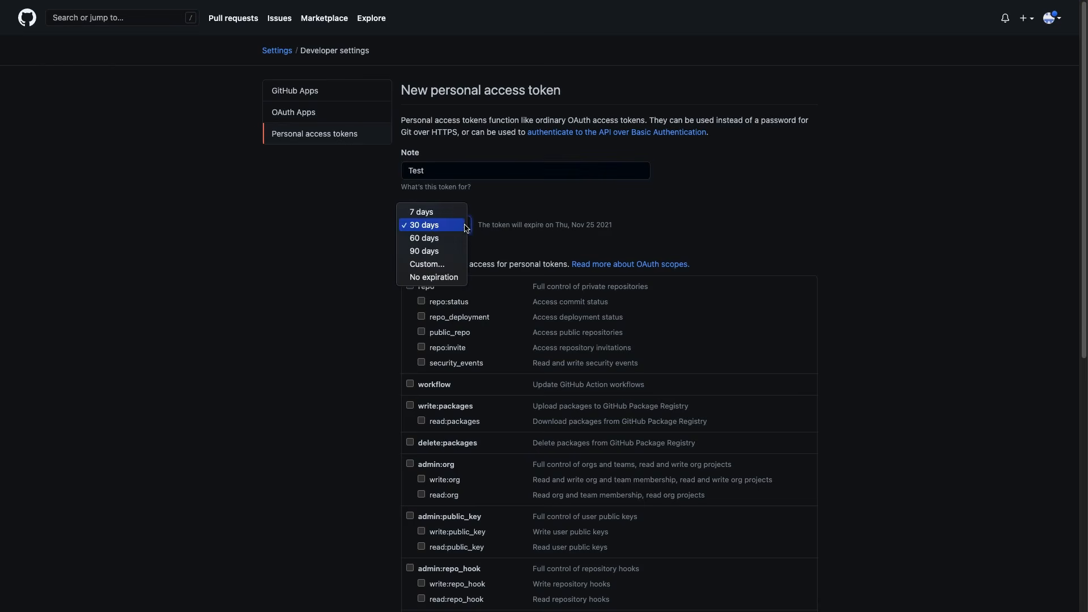
left_click(445, 213)
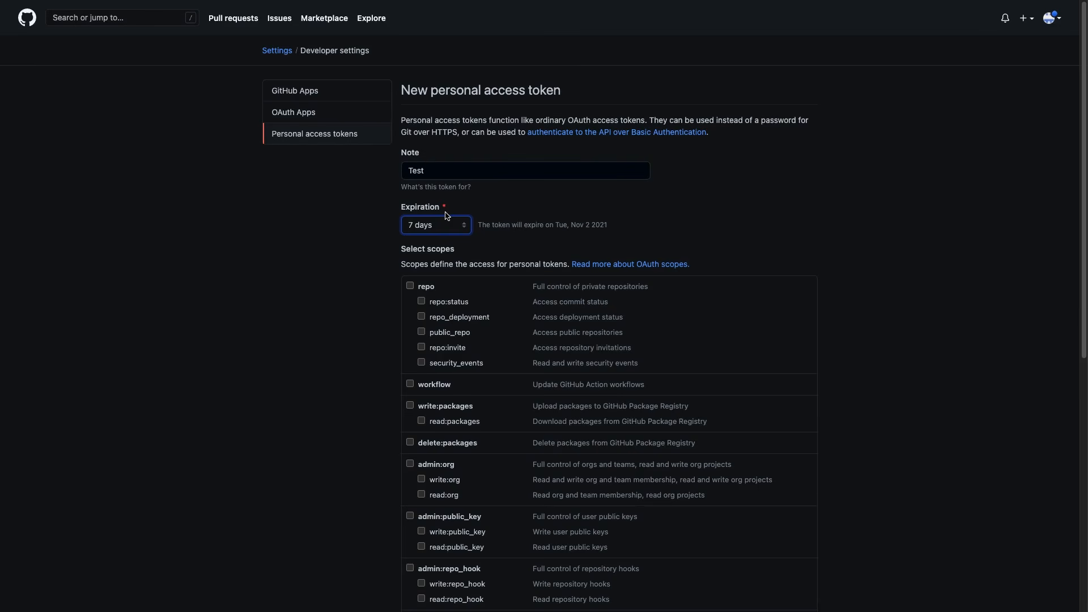
left_click(408, 287)
scroll(408, 292, "down", 5)
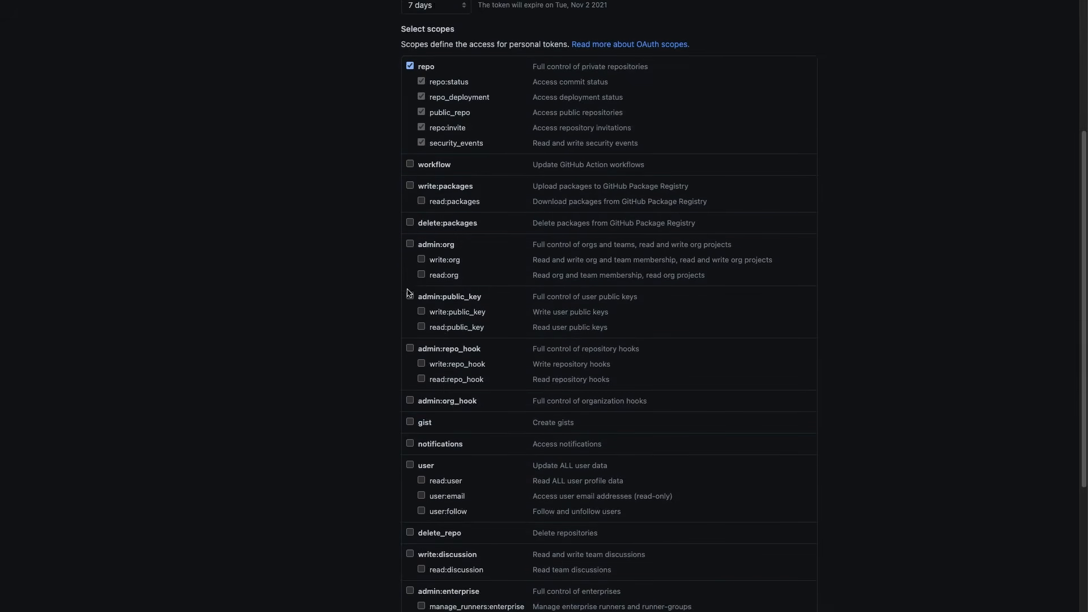
scroll(408, 292, "down", 4)
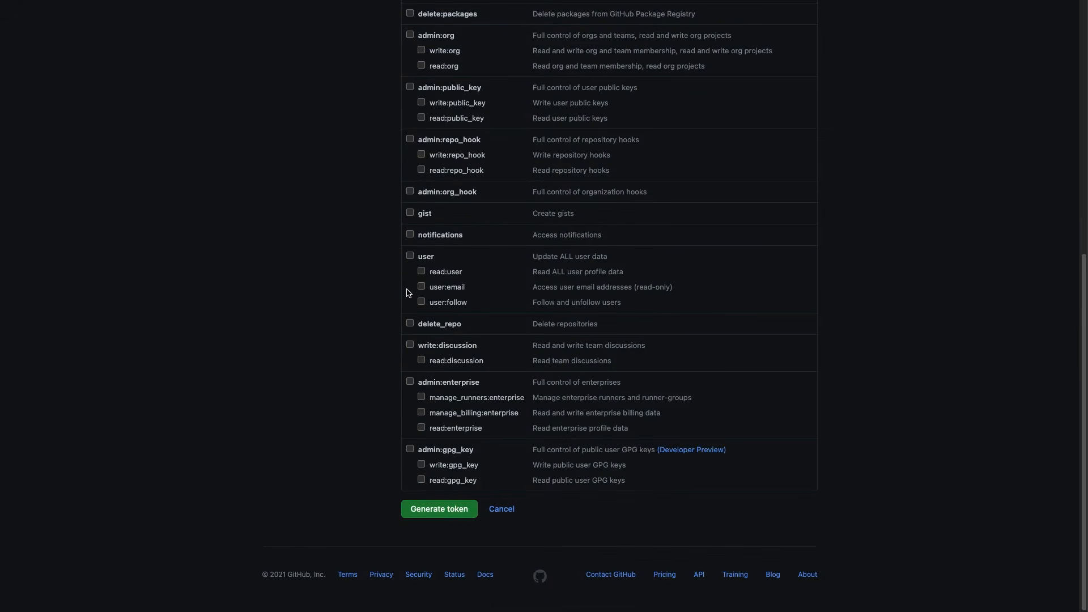
left_click(450, 508)
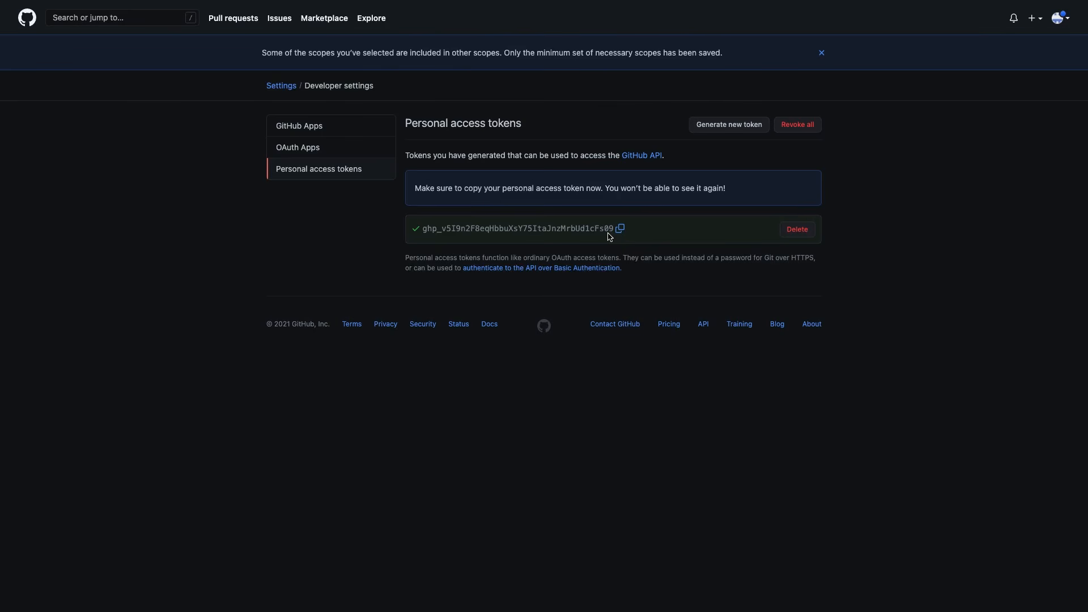
Copy the newly generated token's value to the clipboard.
left_click(619, 231)
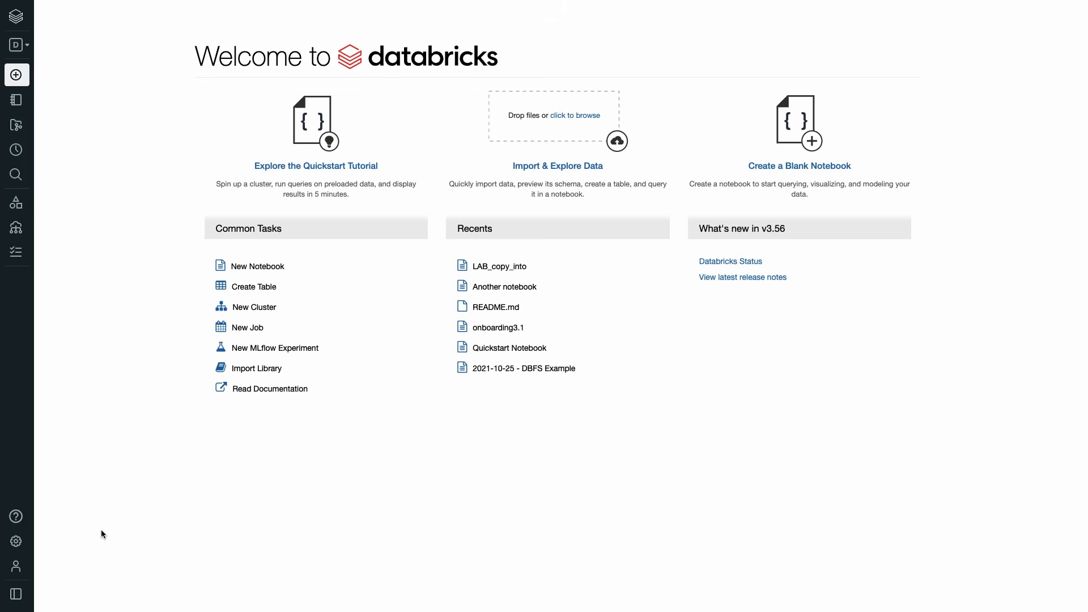
In User Settings > Git Integration, save the GitHub username and pasted access token.
left_click(14, 547)
left_click(151, 490)
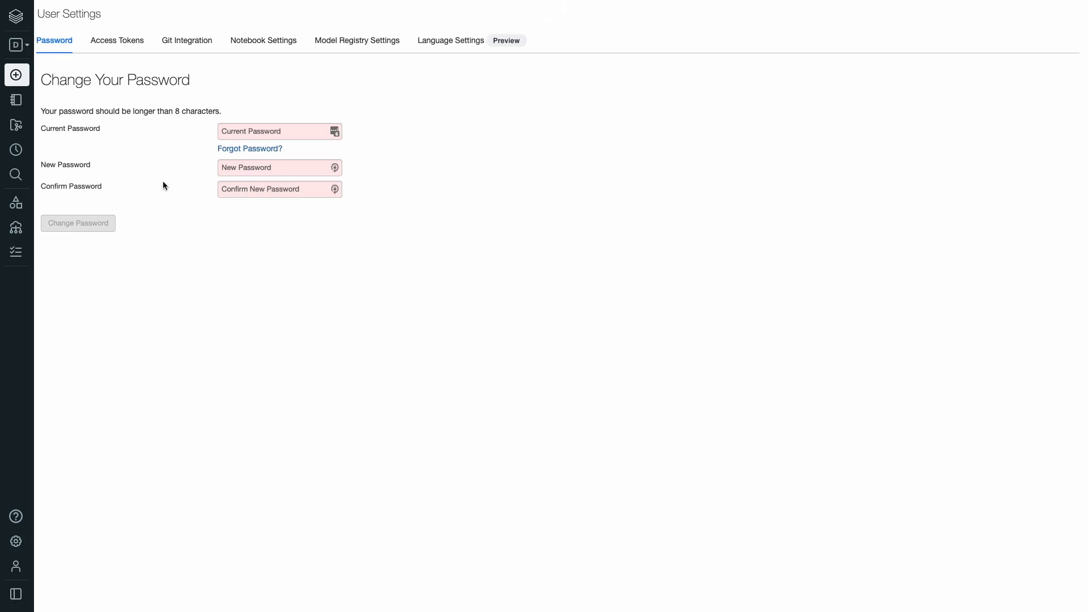
left_click(179, 45)
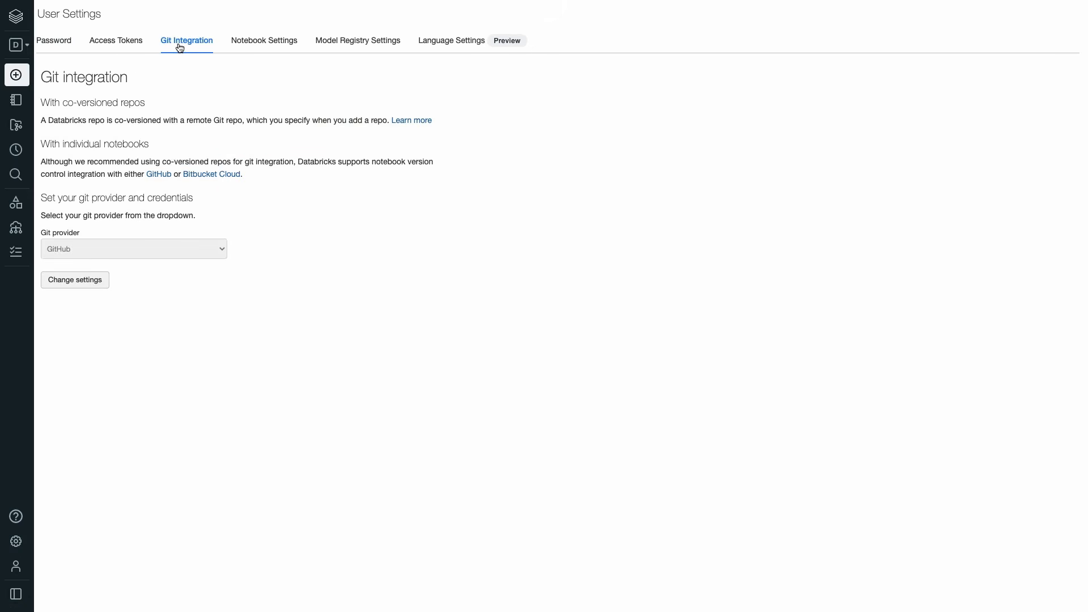
left_click(107, 281)
type("dba")
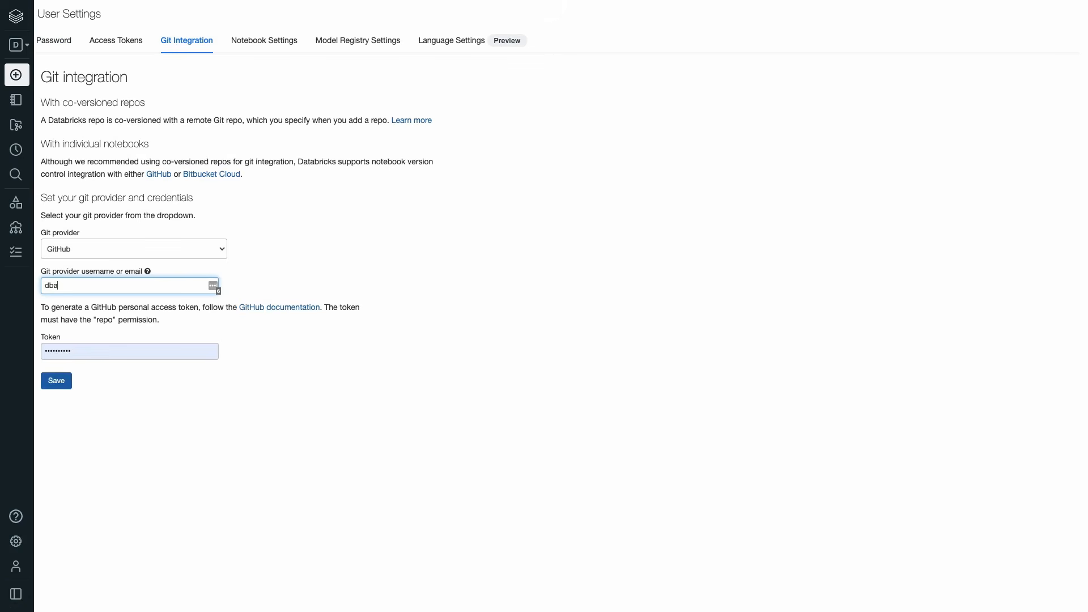
type("-student")
left_click(74, 351)
key("ctrl+v")
left_click(46, 380)
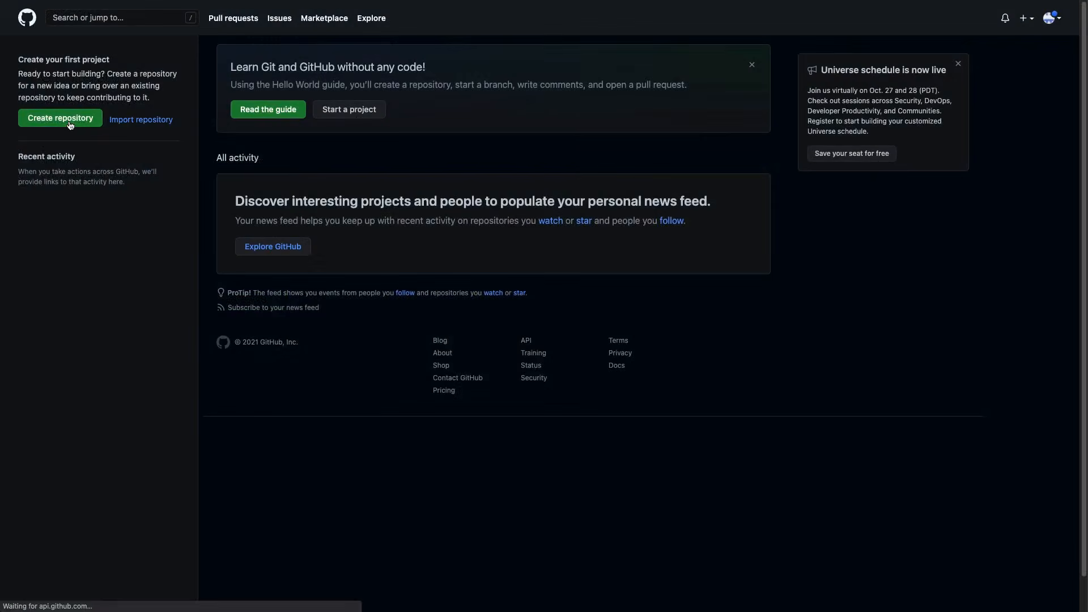
Create the MyRepository repo with a README file, then copy its HTTPS clone URL.
left_click(70, 125)
left_click(470, 161)
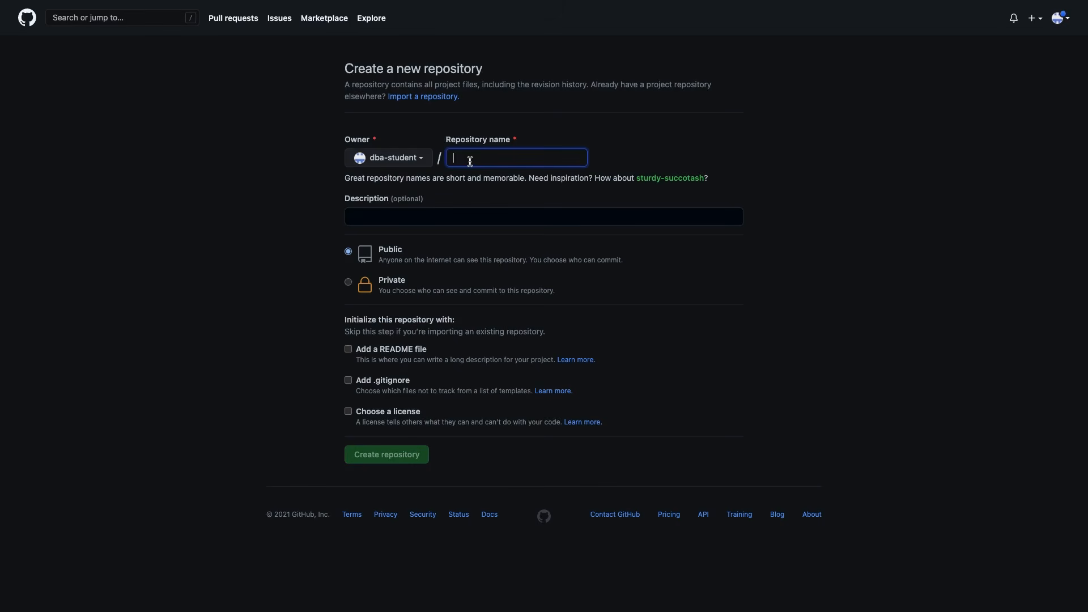
type("MyRepository")
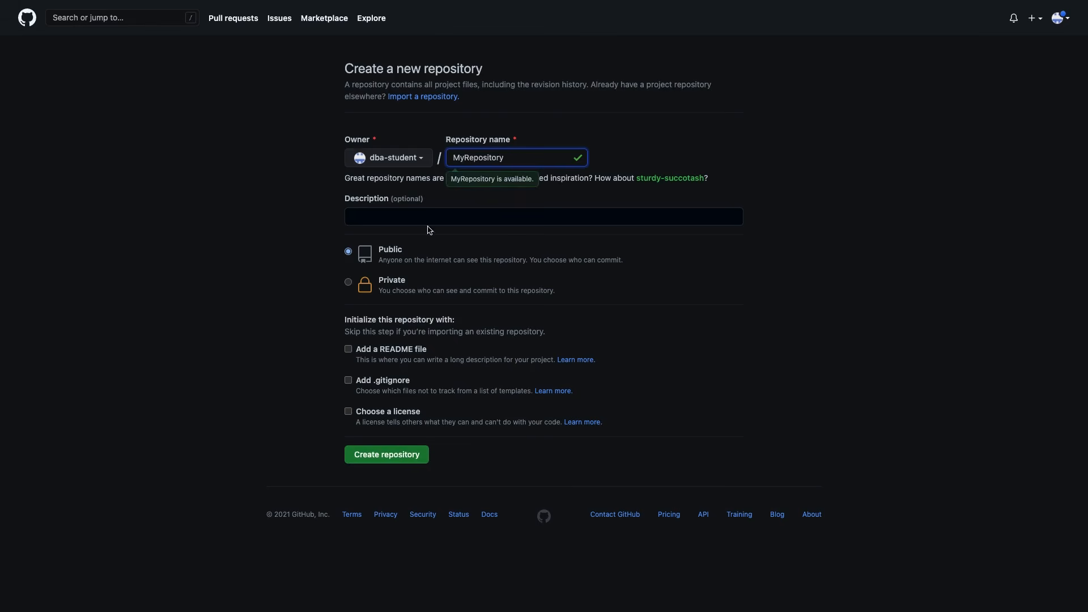
left_click(353, 354)
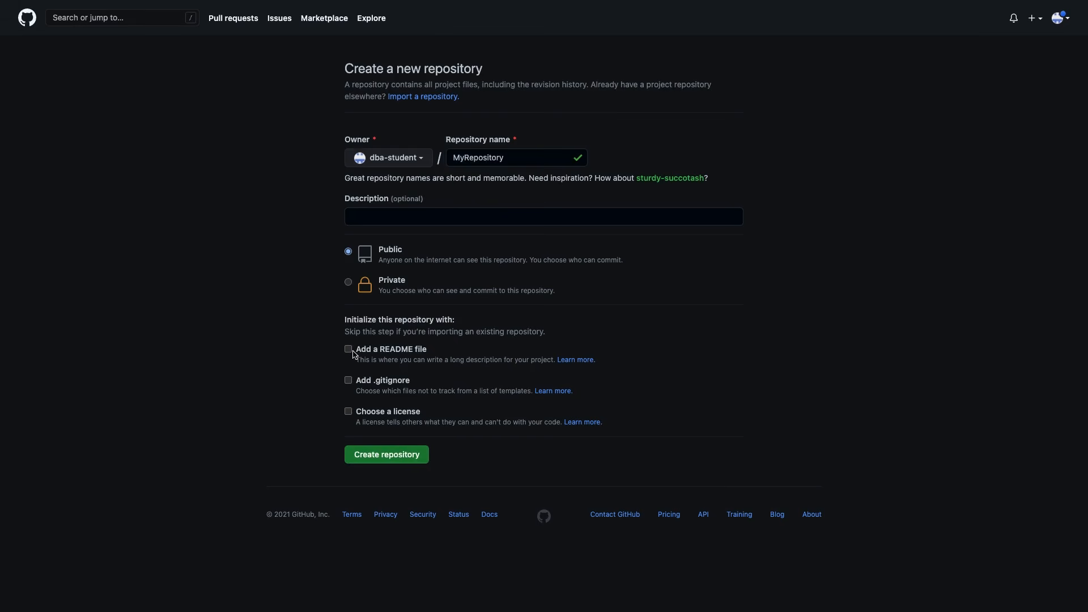
left_click(348, 349)
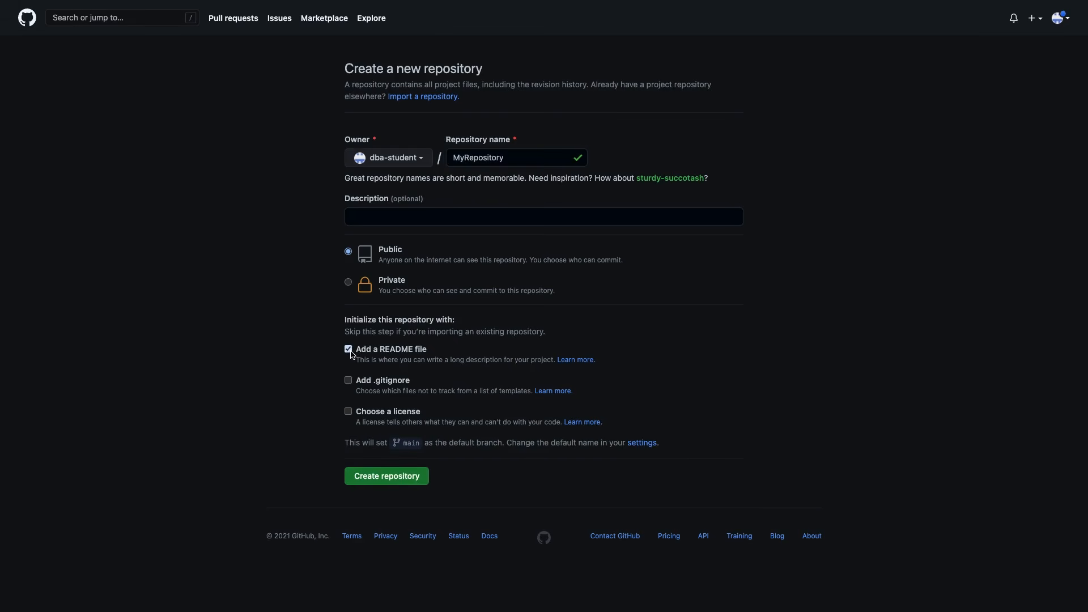
left_click(366, 475)
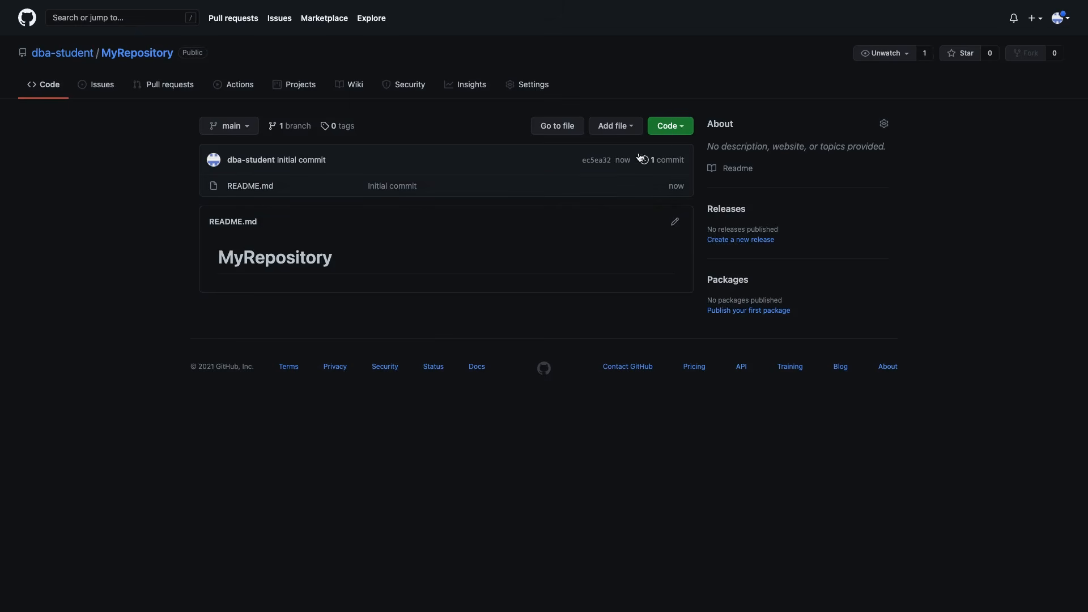
left_click(673, 128)
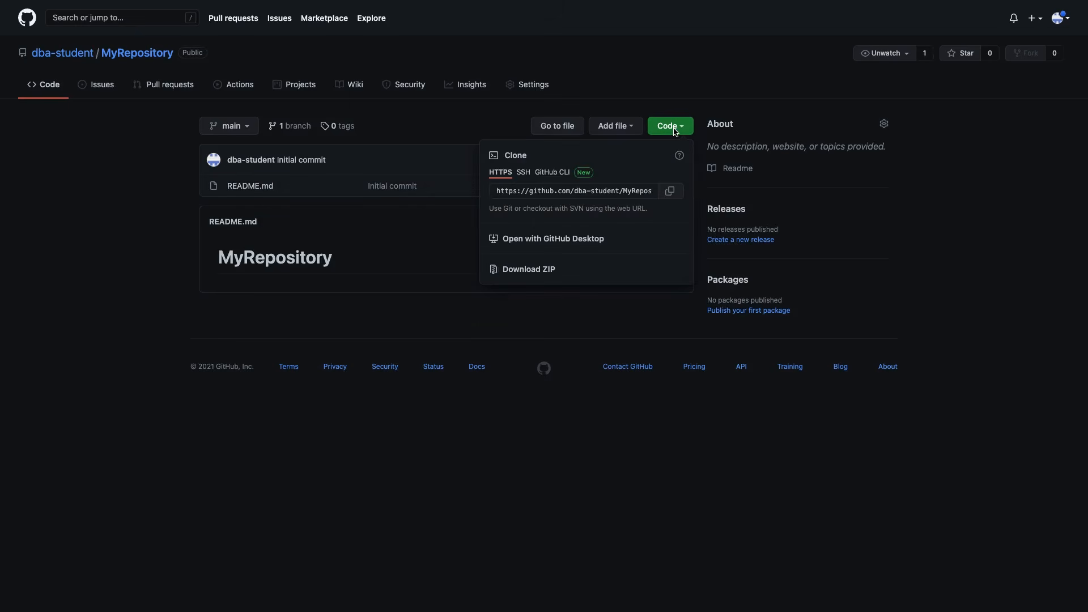
left_click(669, 191)
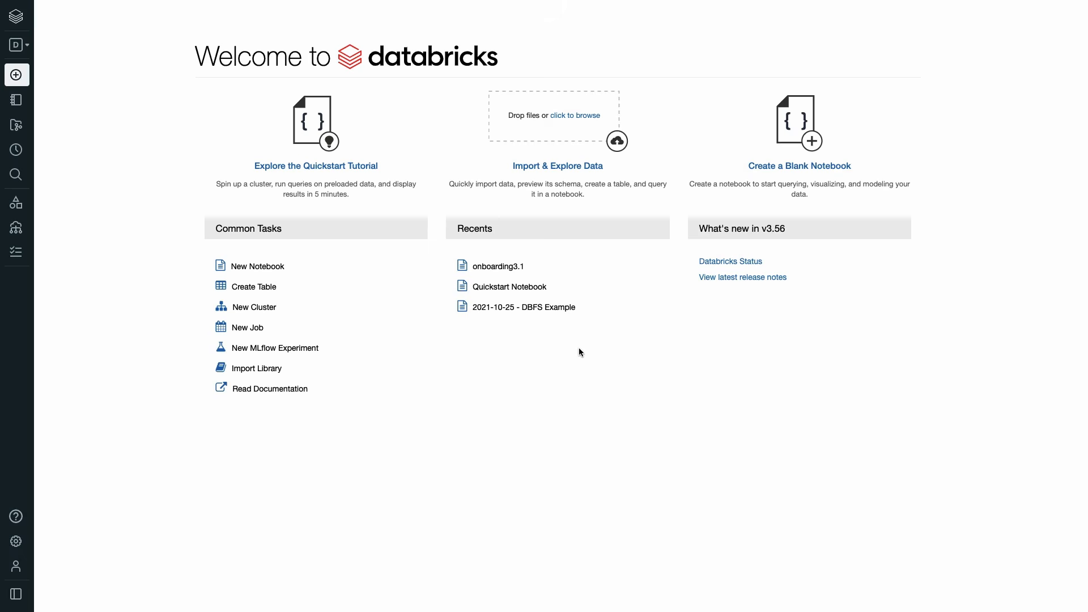
Add a repo in Databricks Repos from the pasted MyRepository GitHub URL.
left_click(23, 128)
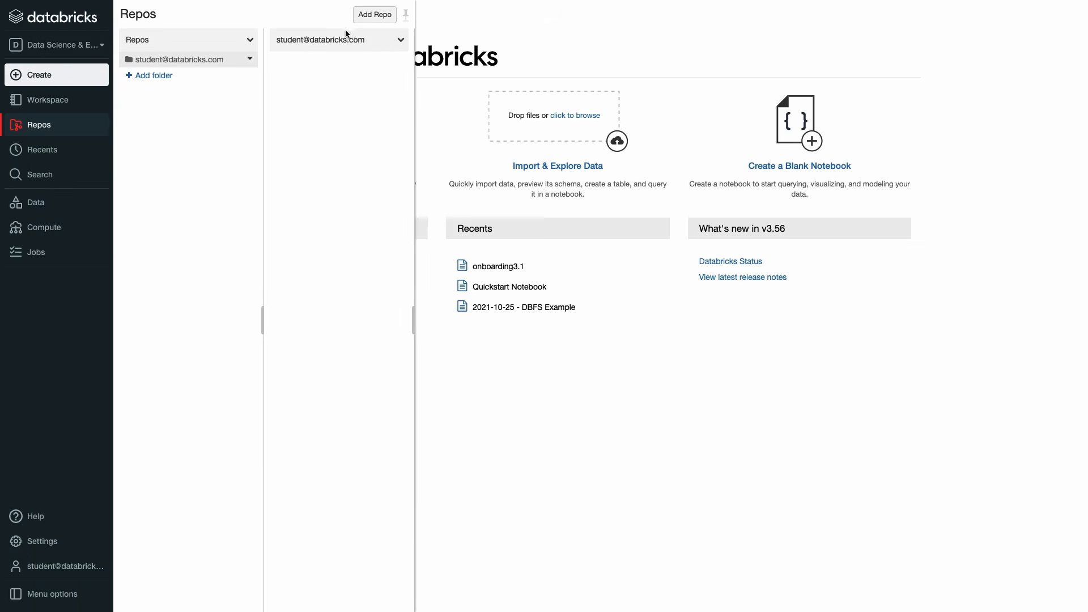
left_click(374, 15)
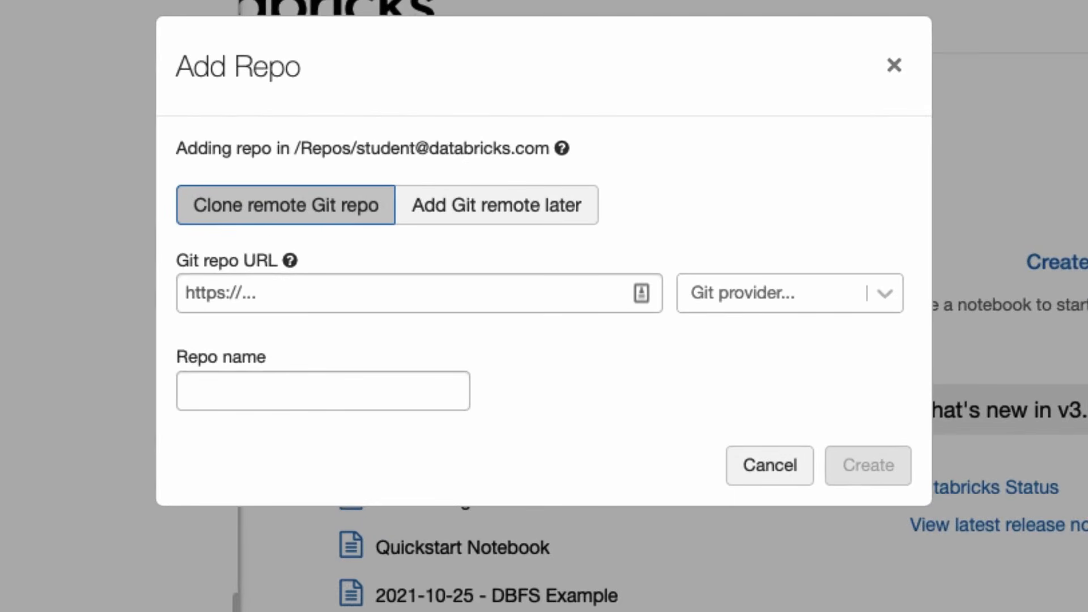
left_click(240, 289)
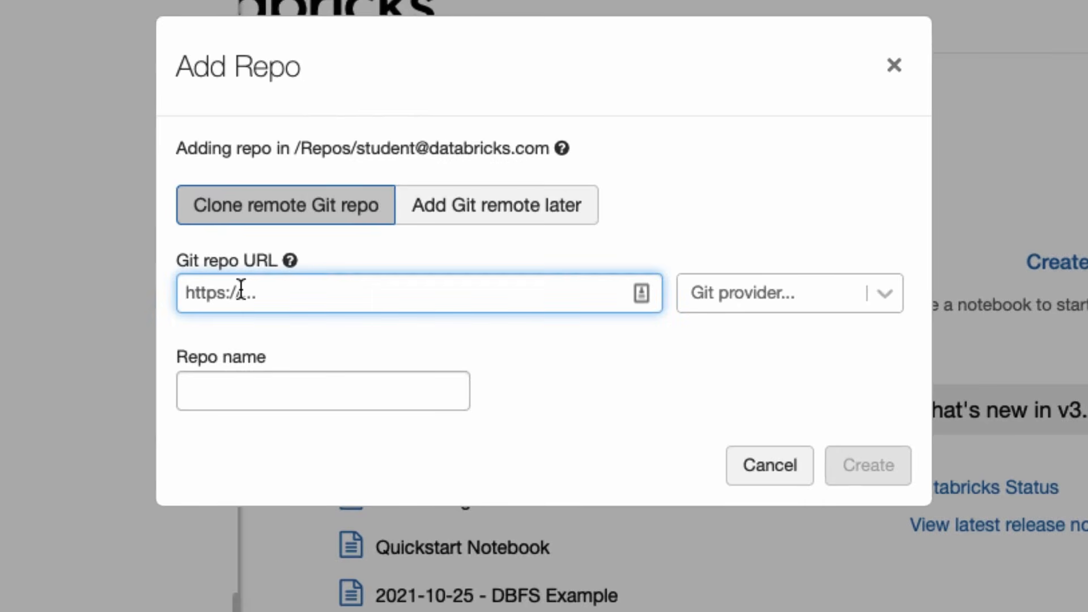
key("ctrl+v")
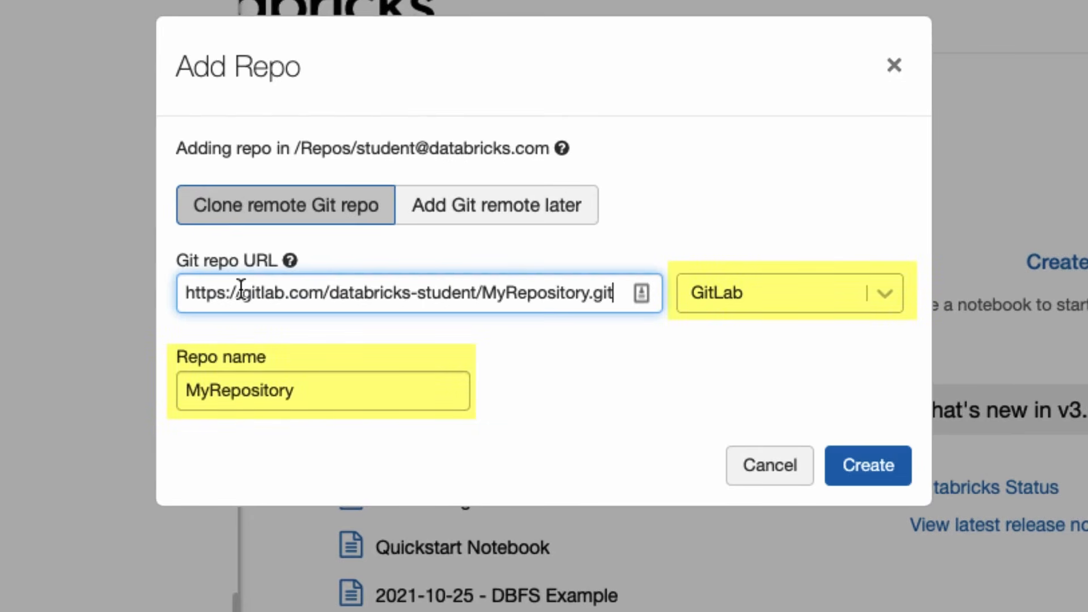
left_click(878, 465)
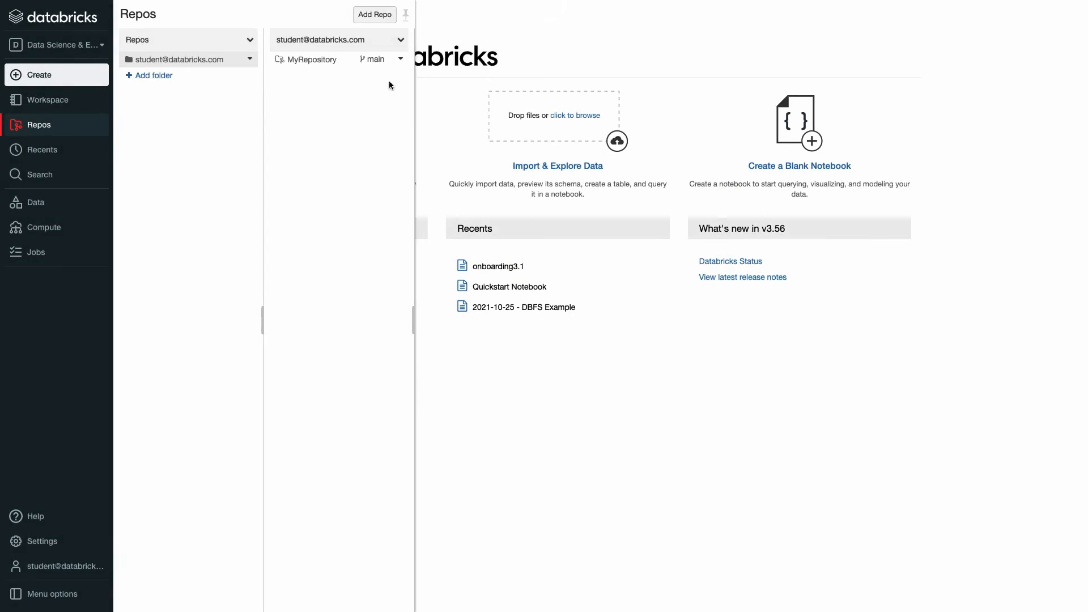
In MyRepository's Git dialog, create a 'dev' branch from main and close the dialog.
left_click(374, 61)
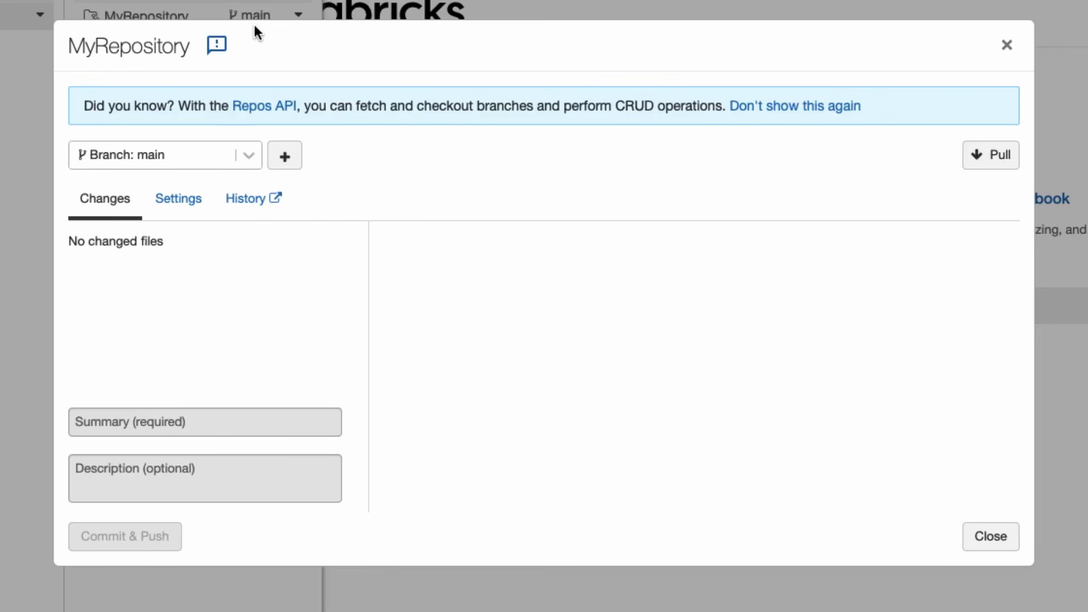
left_click(281, 155)
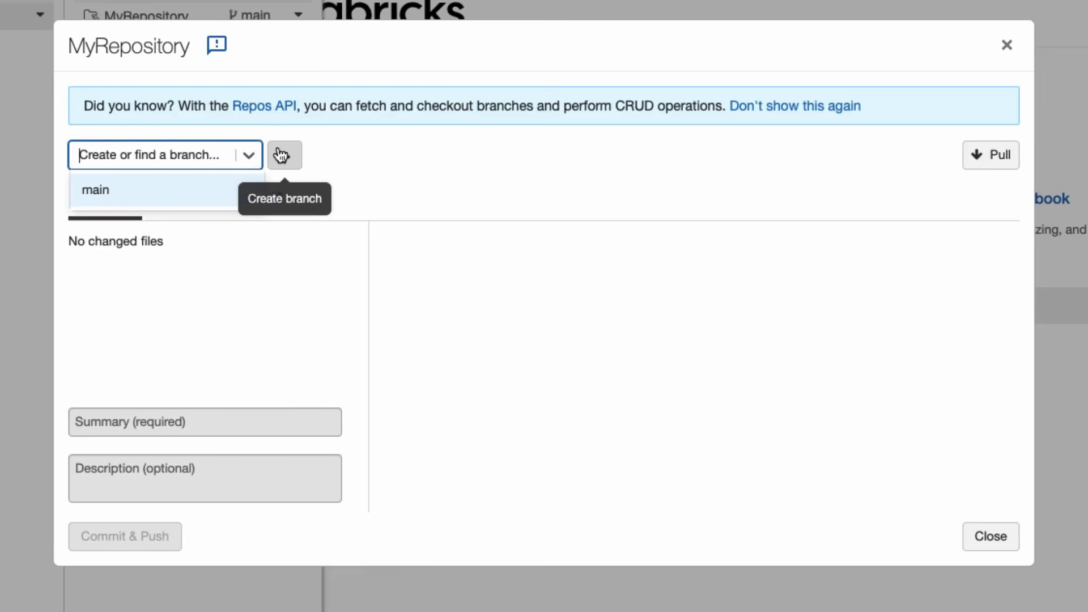
type("dev")
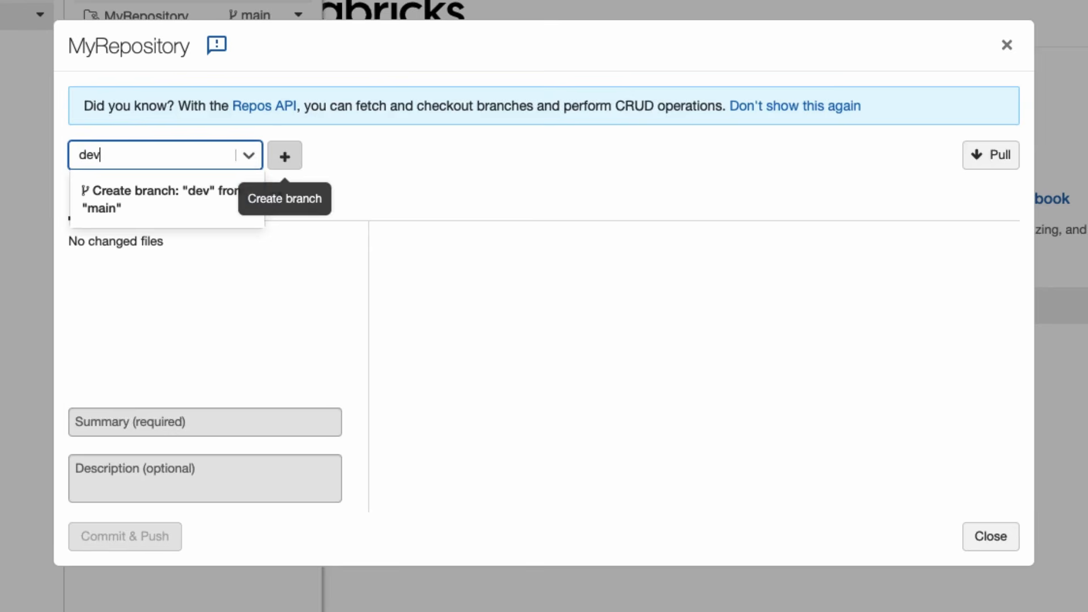
left_click(280, 154)
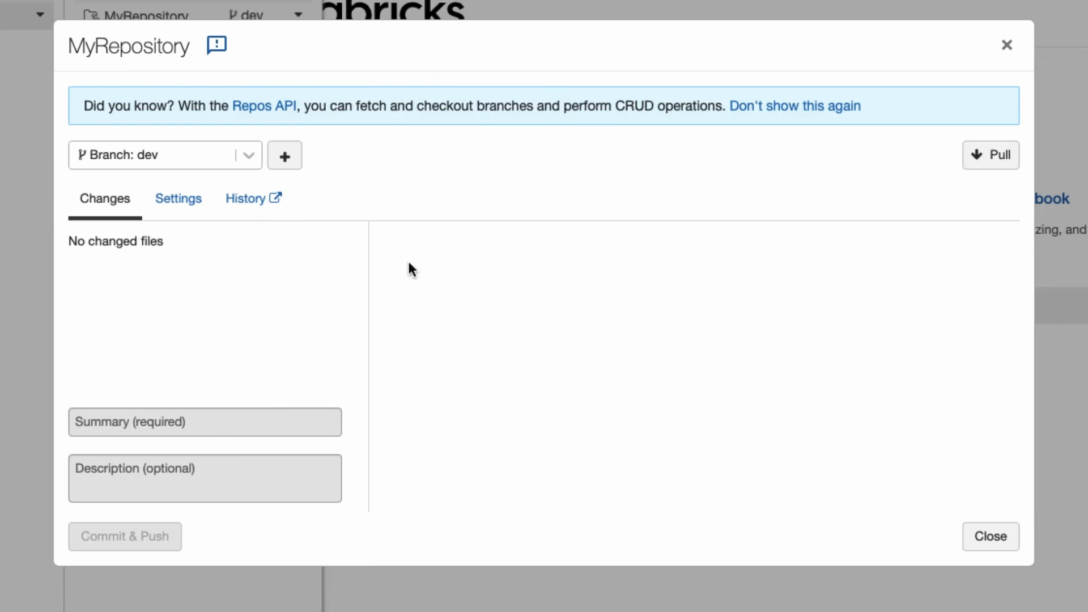
left_click(970, 534)
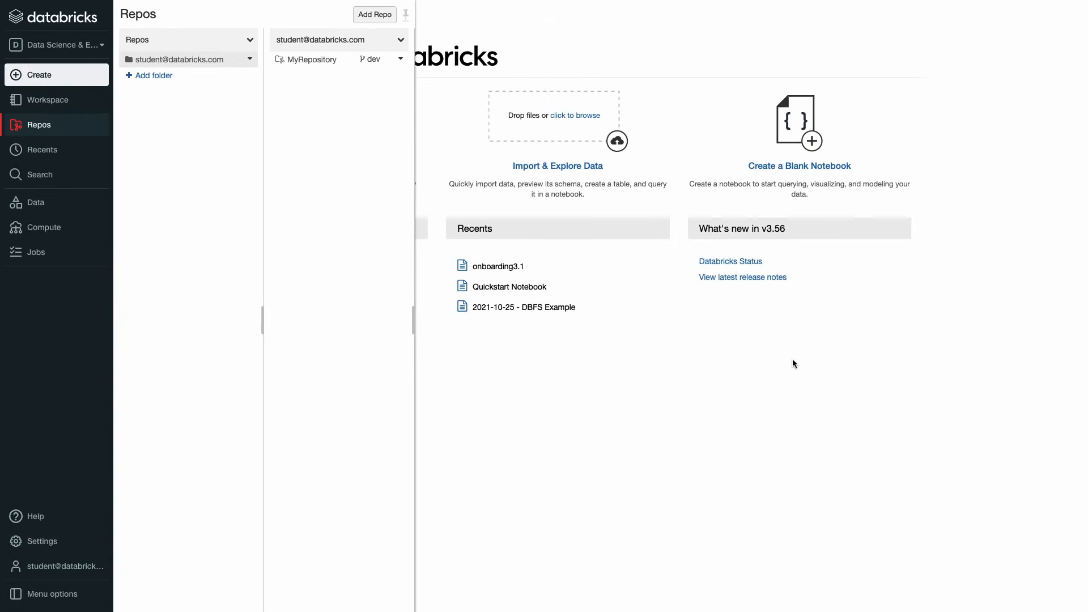
Create a folder named 'Example' in MyRepository.
left_click(400, 59)
mouse_move(414, 92)
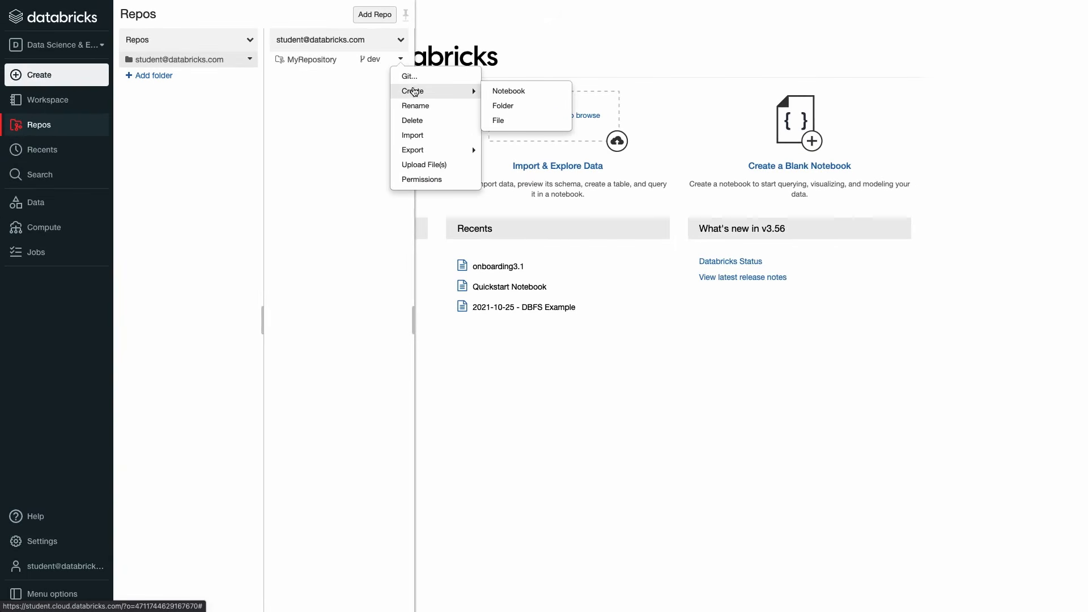
left_click(509, 106)
type("Example")
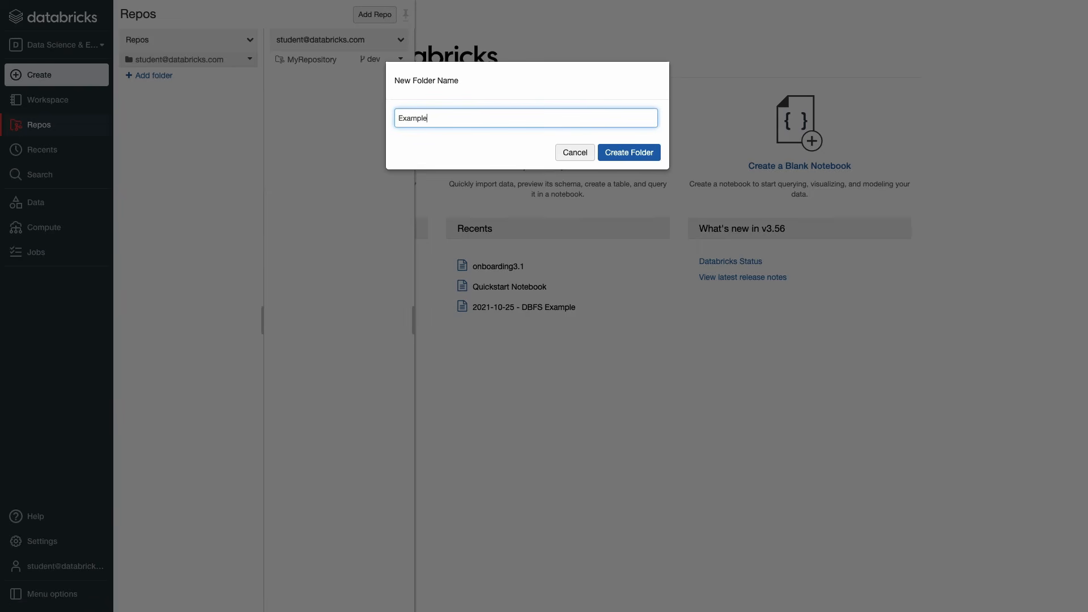
key("Return")
Create a notebook named 'New Notebook' inside the Example folder.
left_click(335, 63)
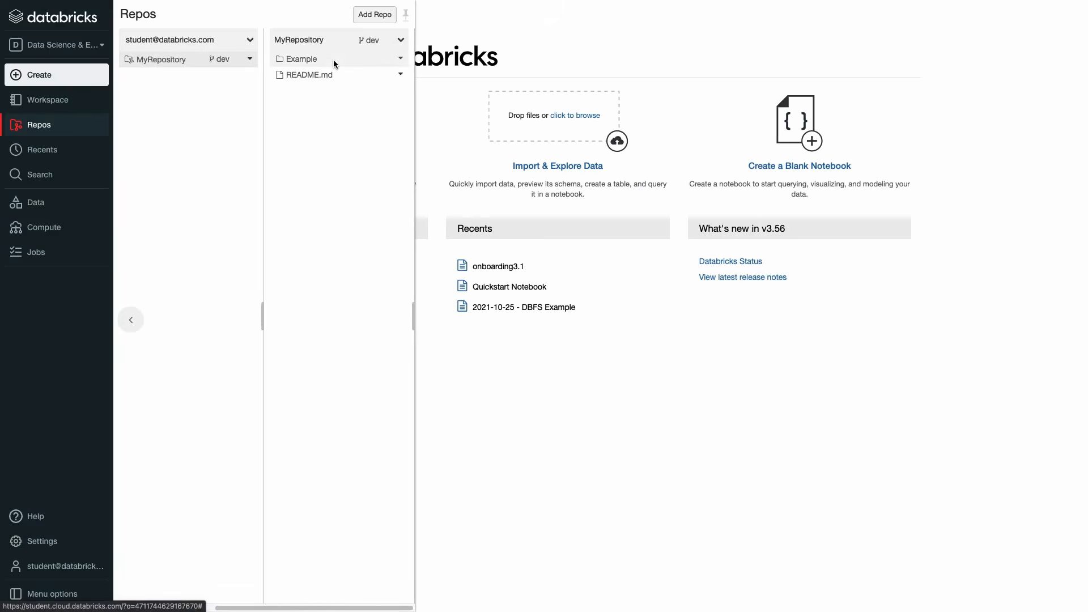
left_click(333, 60)
left_click(401, 40)
mouse_move(407, 56)
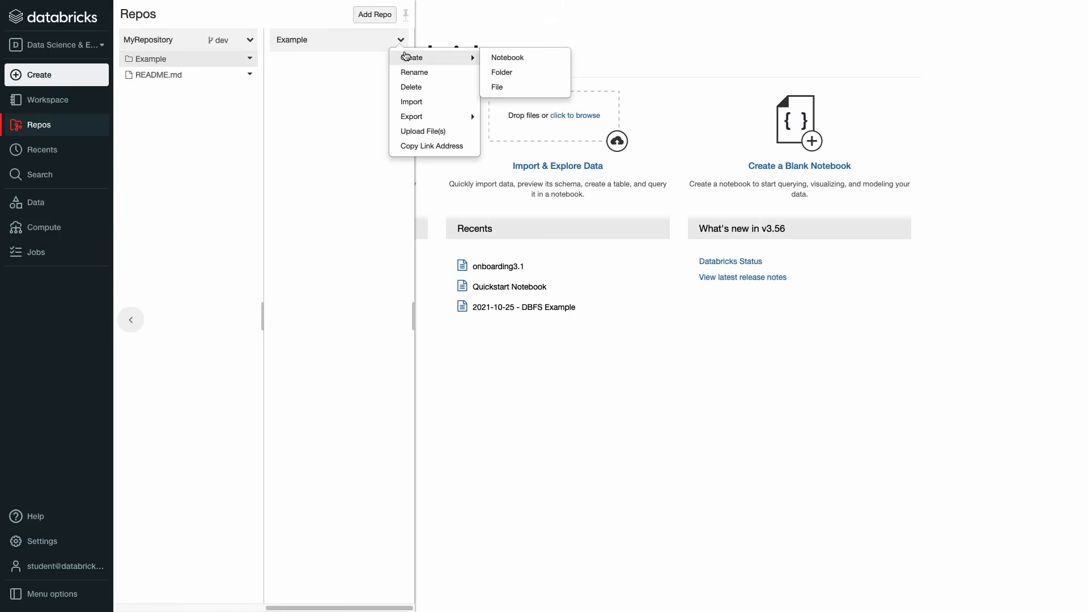
left_click(509, 58)
type("New Notebook")
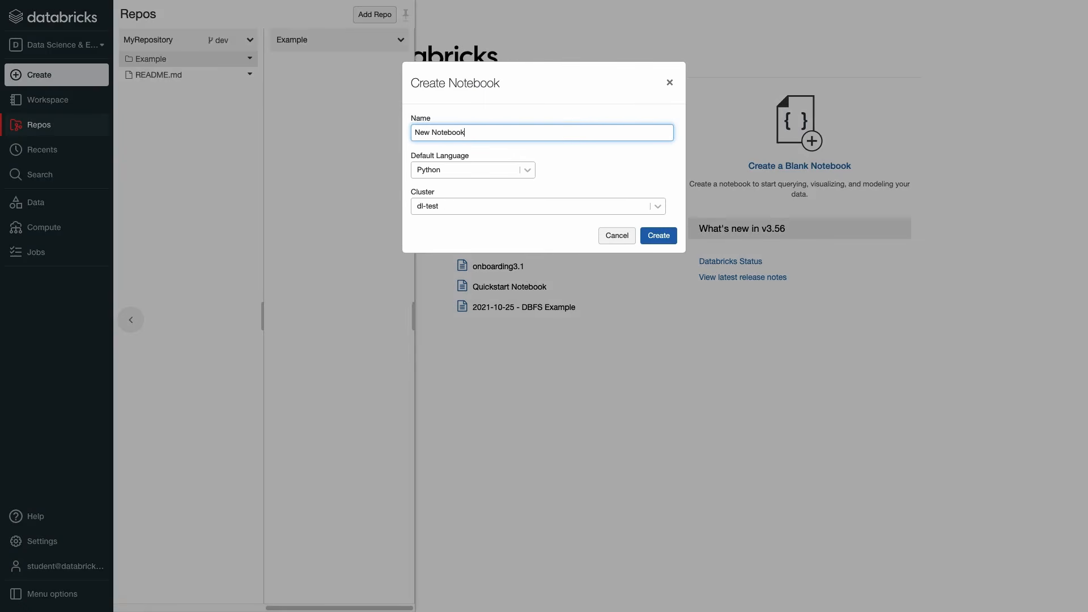
key("Return")
left_click(17, 97)
Import the Structured Streaming notebook into Example from its pasted docs URL.
left_click(401, 40)
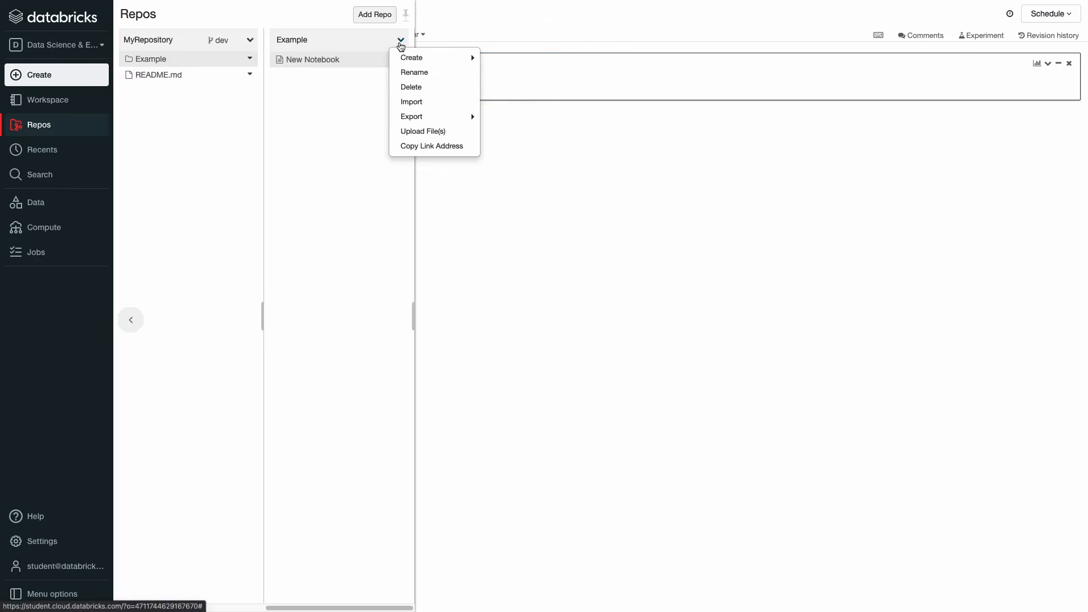
left_click(410, 102)
left_click(486, 104)
key("ctrl+v")
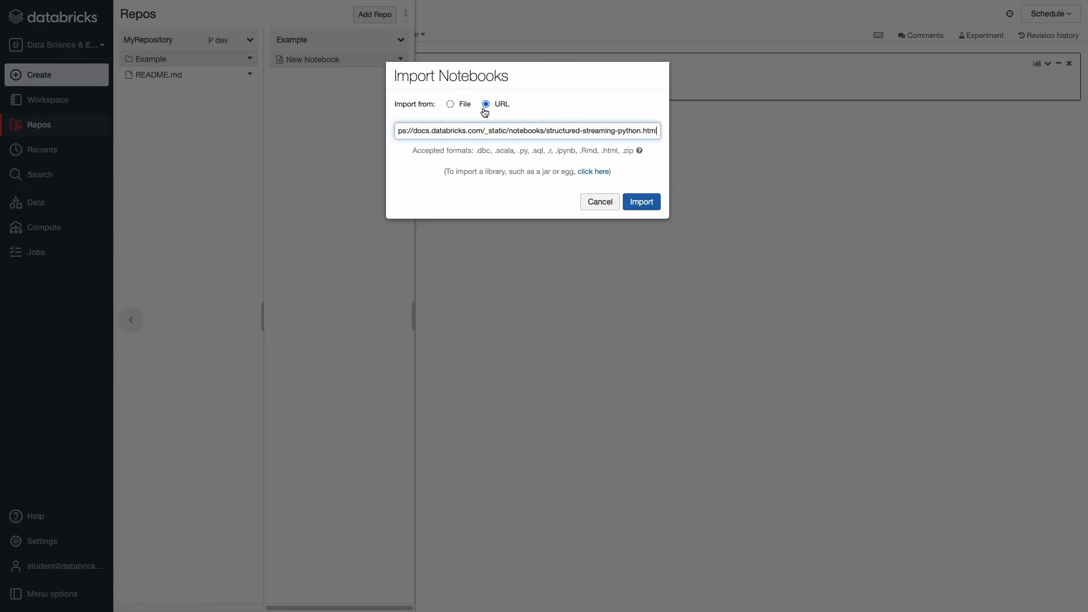
left_click(643, 202)
Clone Quickstart Notebook into Repos/MyRepository/Example, then view the changed files on dev.
left_click(51, 100)
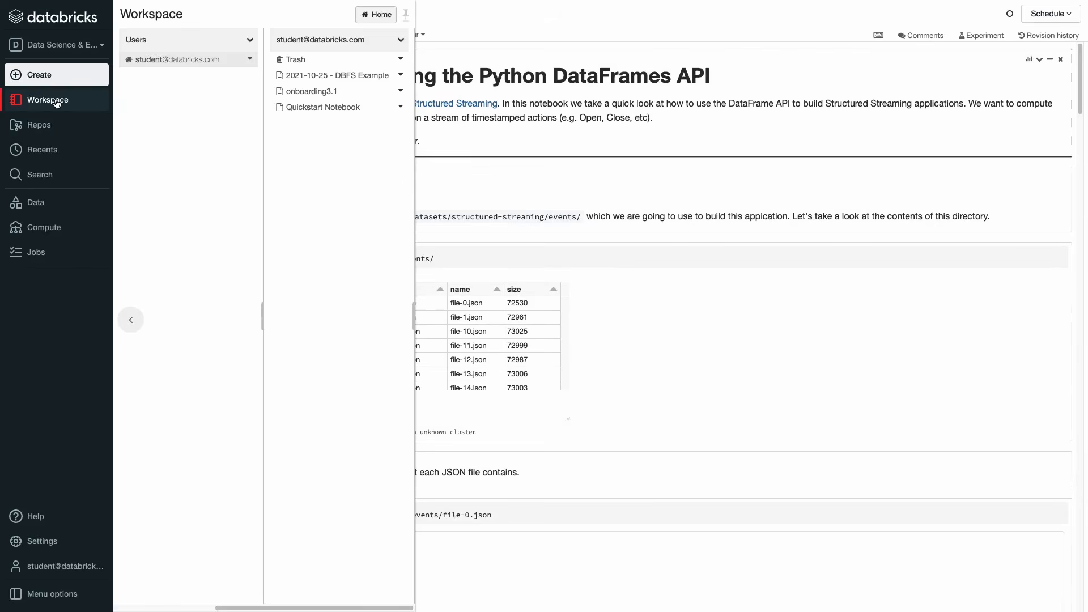
left_click(401, 107)
left_click(419, 118)
left_click(355, 151)
left_click(491, 151)
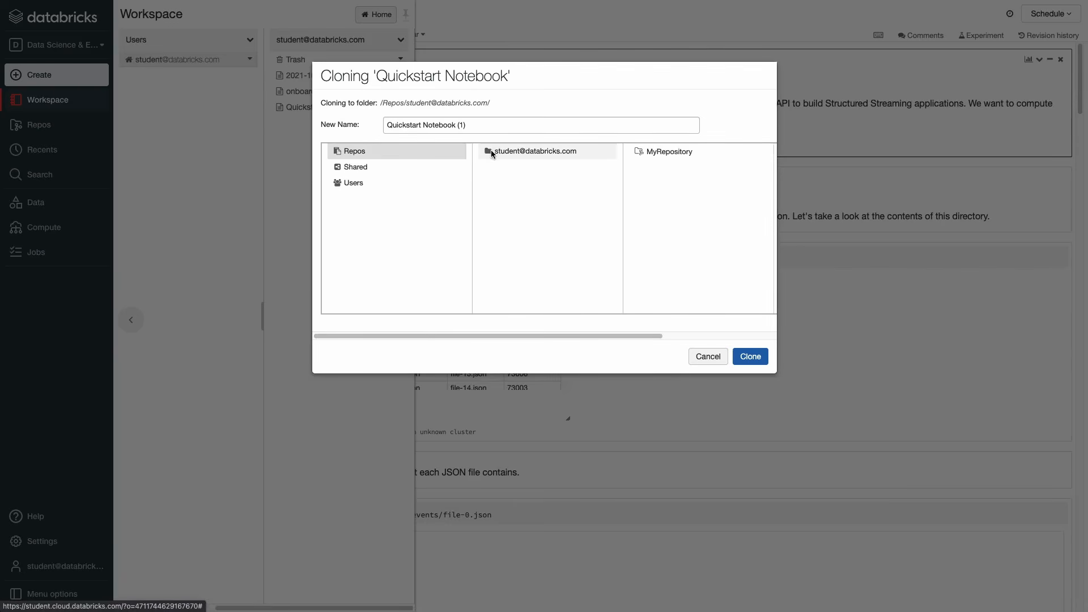
left_click(665, 152)
left_click(665, 151)
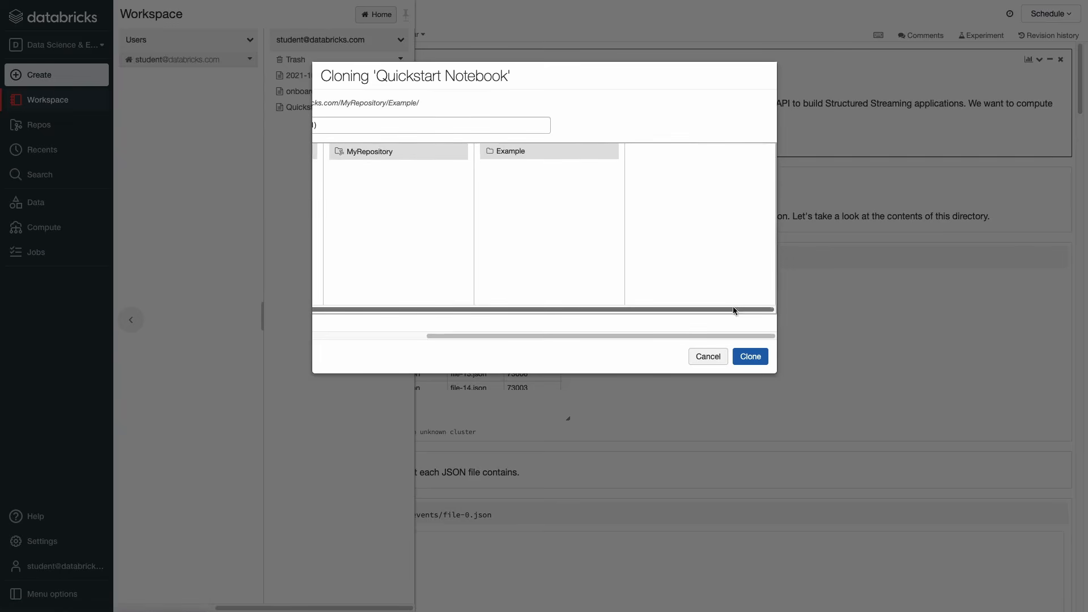
left_click(745, 355)
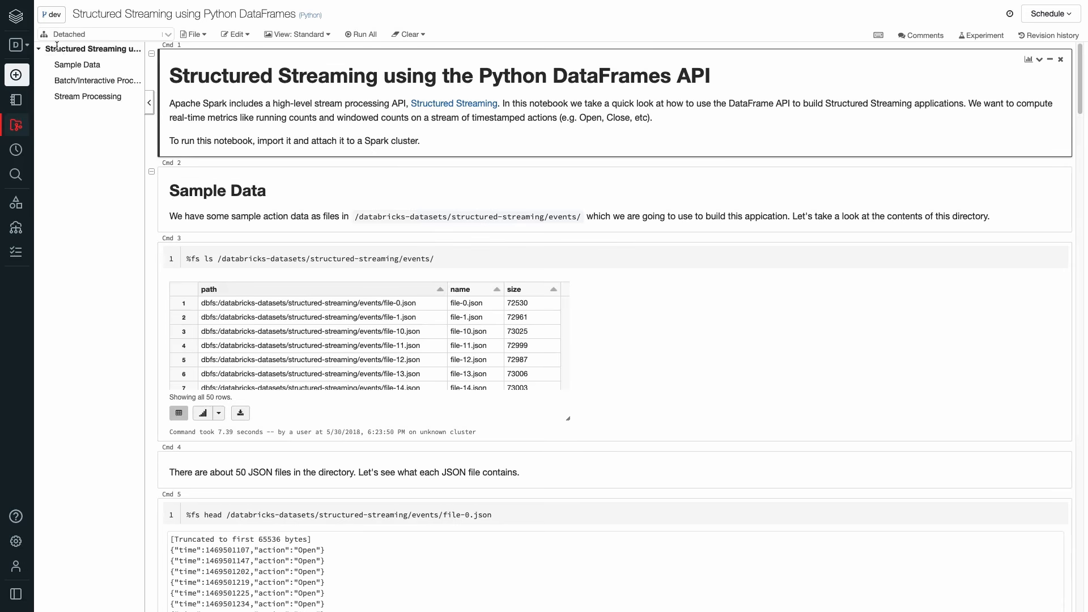
left_click(51, 14)
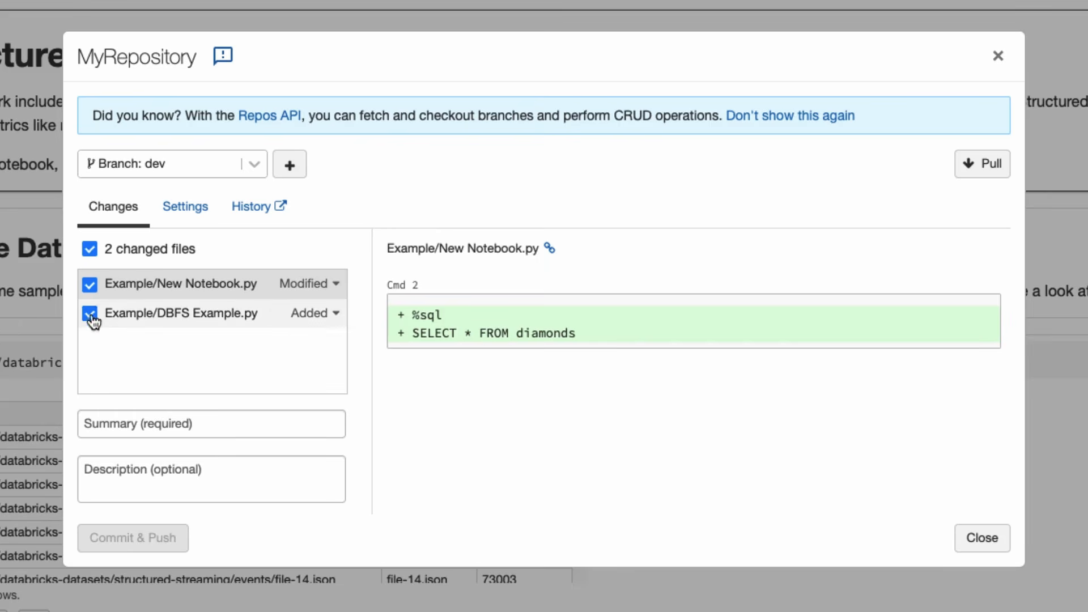
Commit and push just DBFS Example.py with summary 'Added New Example', leaving New Notebook.py unchecked.
left_click(90, 249)
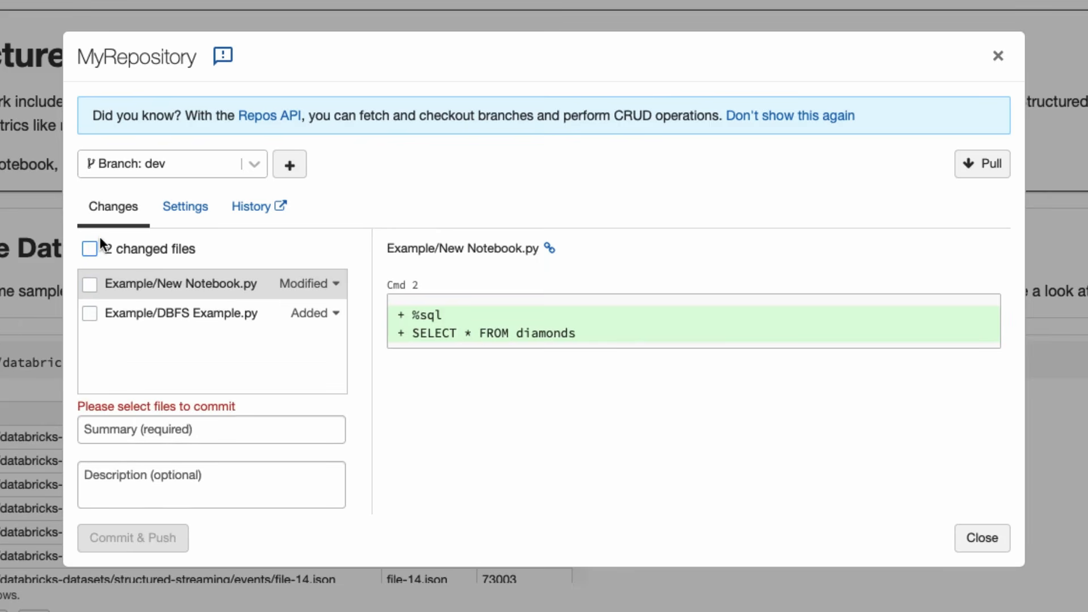
left_click(88, 251)
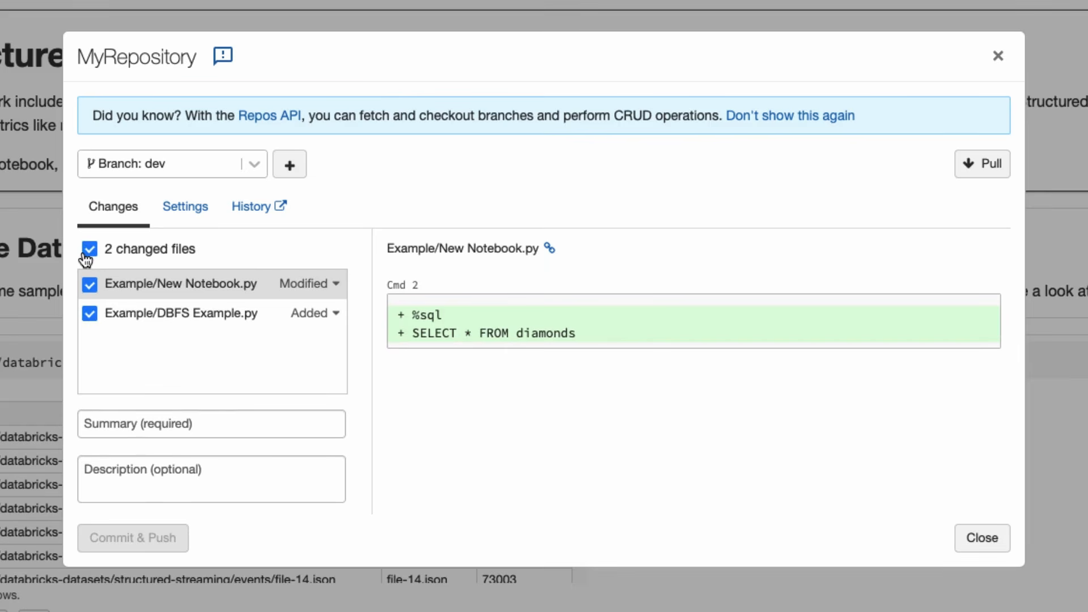
left_click(88, 252)
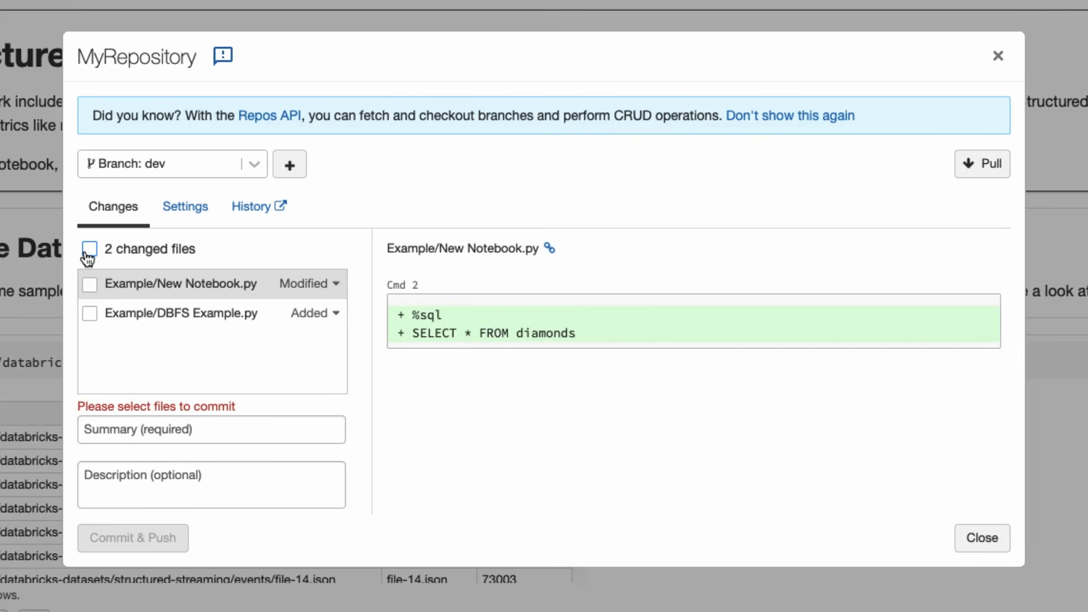
left_click(90, 313)
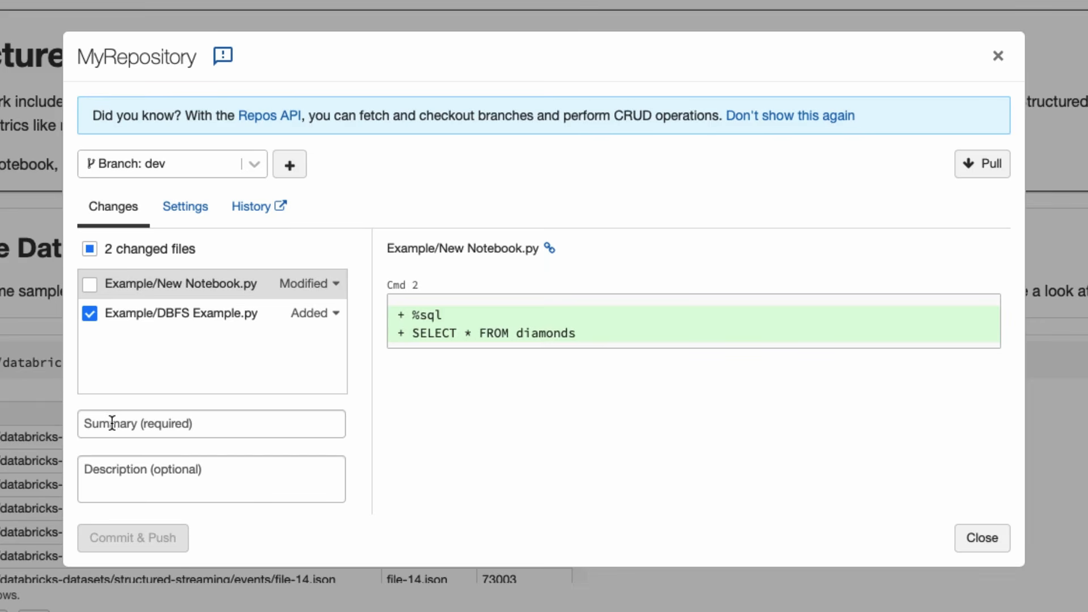
left_click(111, 420)
type("Added New ")
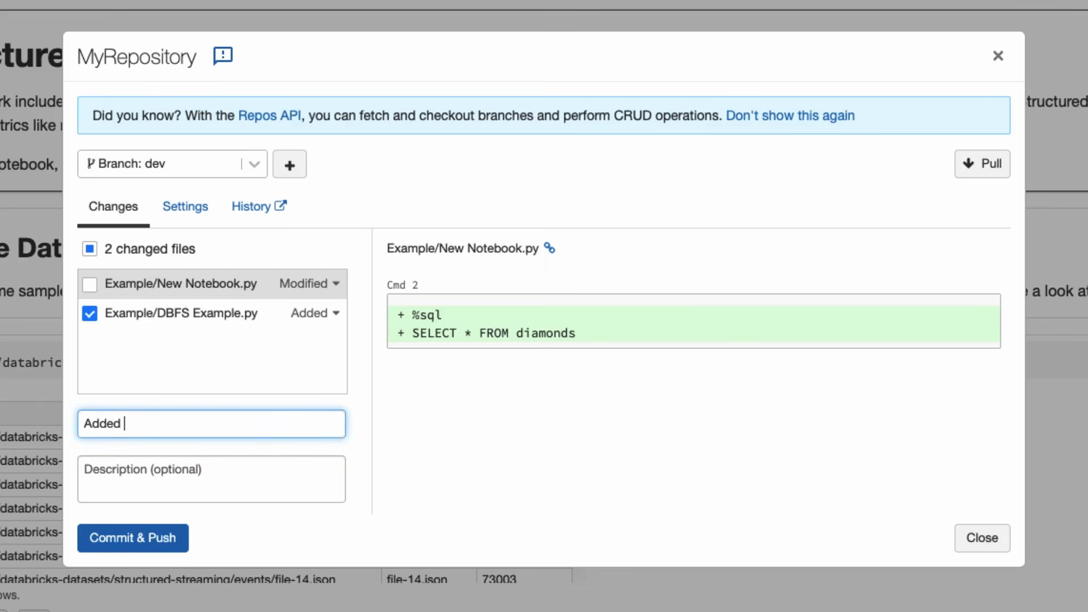
type("Example")
key("Return")
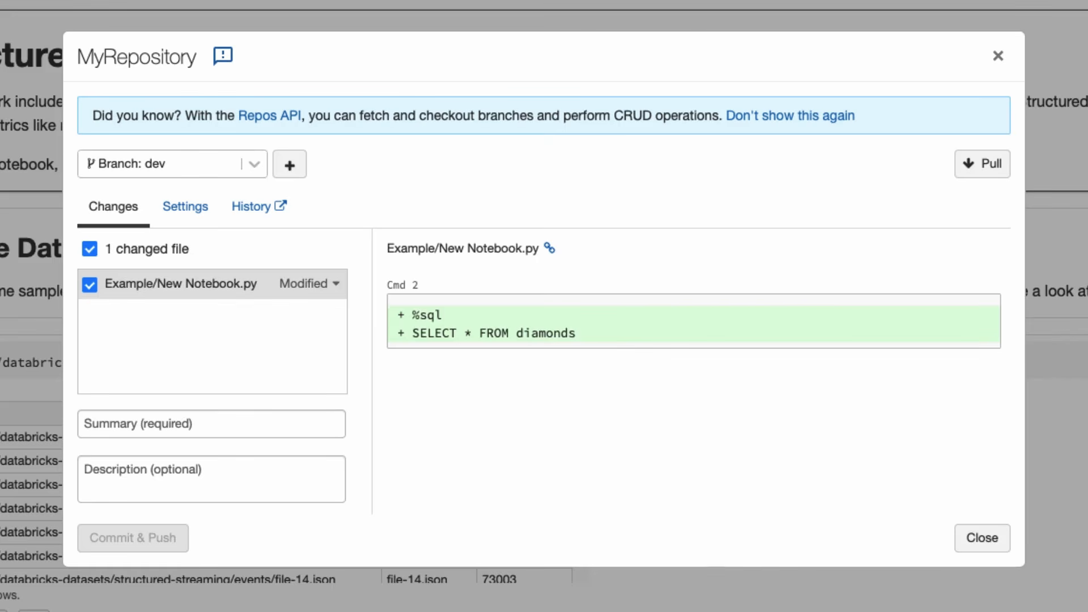
Commit and push New Notebook.py with the summary 'Modified to use new table name'.
left_click(107, 425)
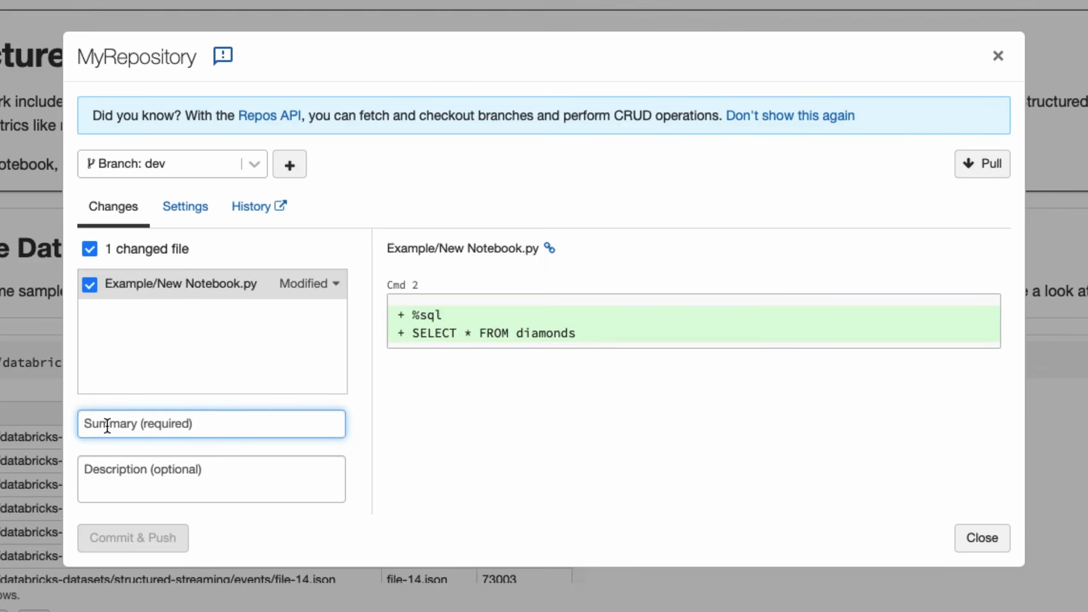
type("Modified to ")
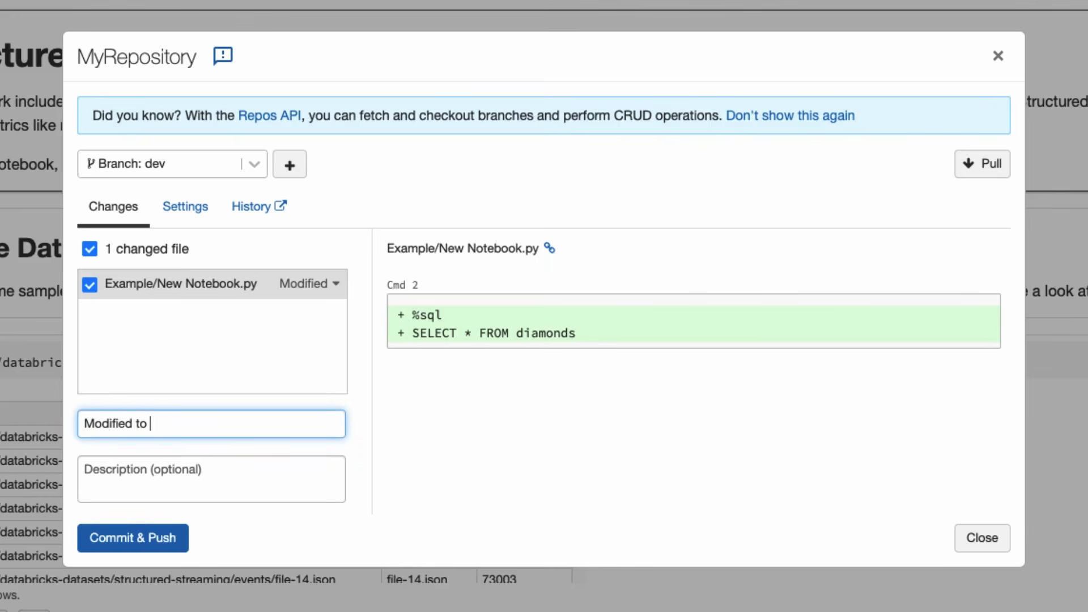
type("use new table name")
key("Return")
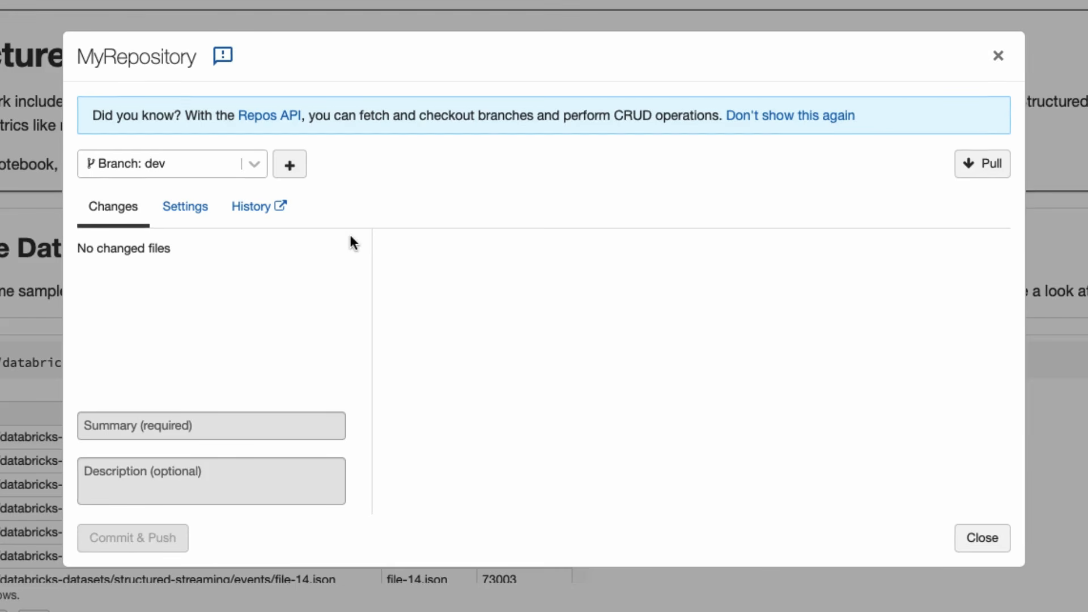
Keep the dev branch checked out and browse Repos > MyRepository to the Example folder's four notebooks.
left_click(254, 164)
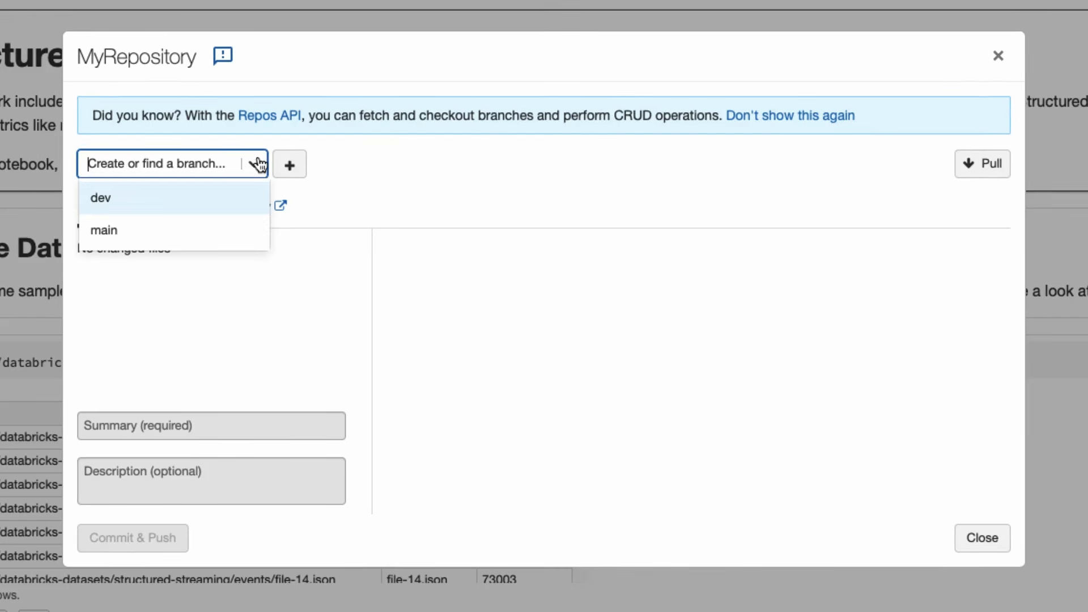
left_click(195, 223)
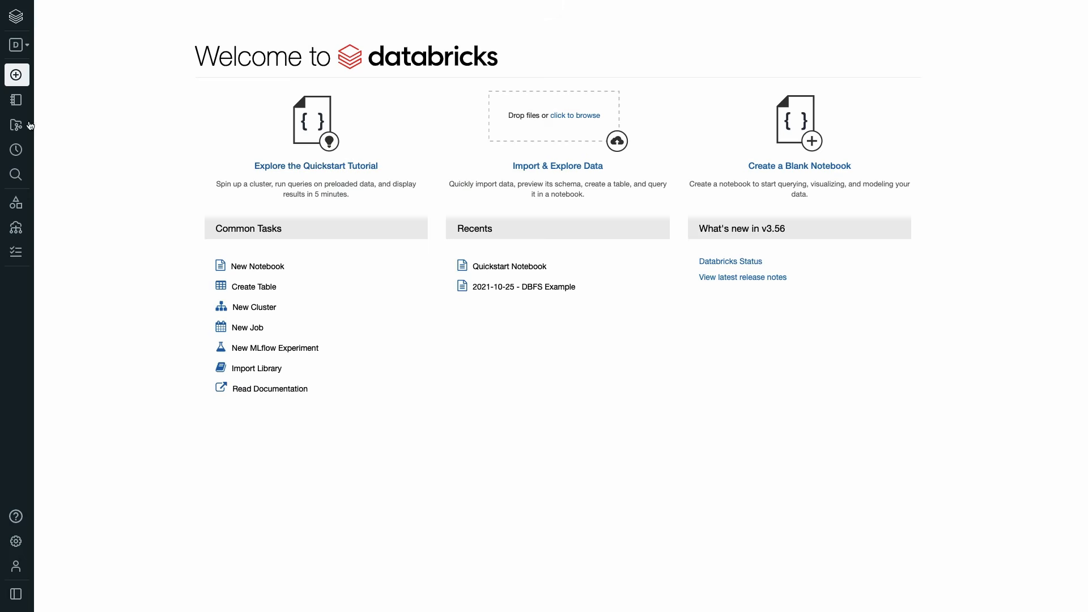
left_click(21, 118)
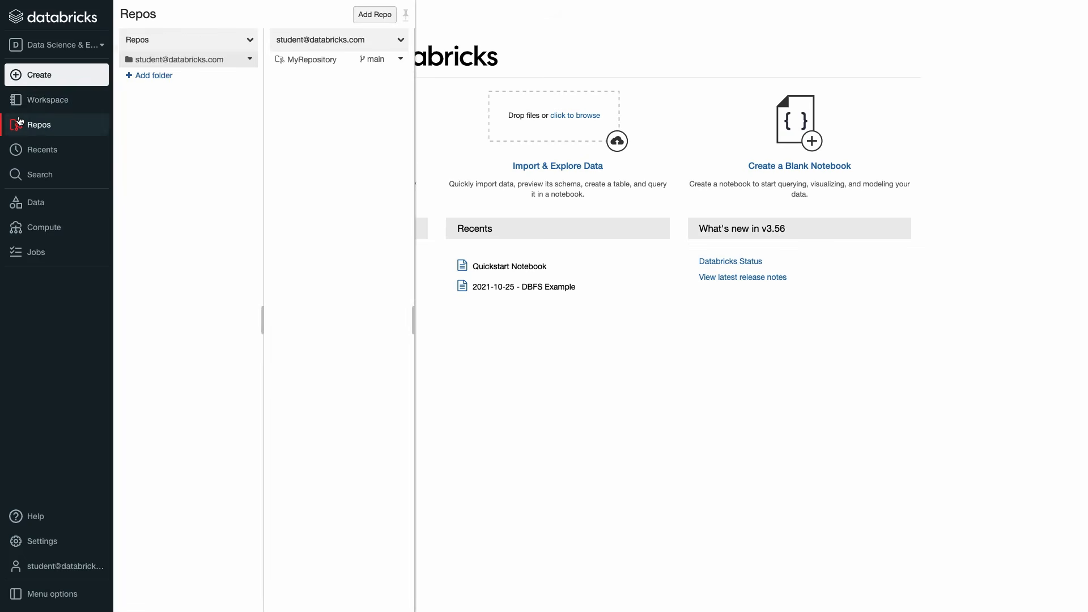
left_click(295, 64)
left_click(365, 40)
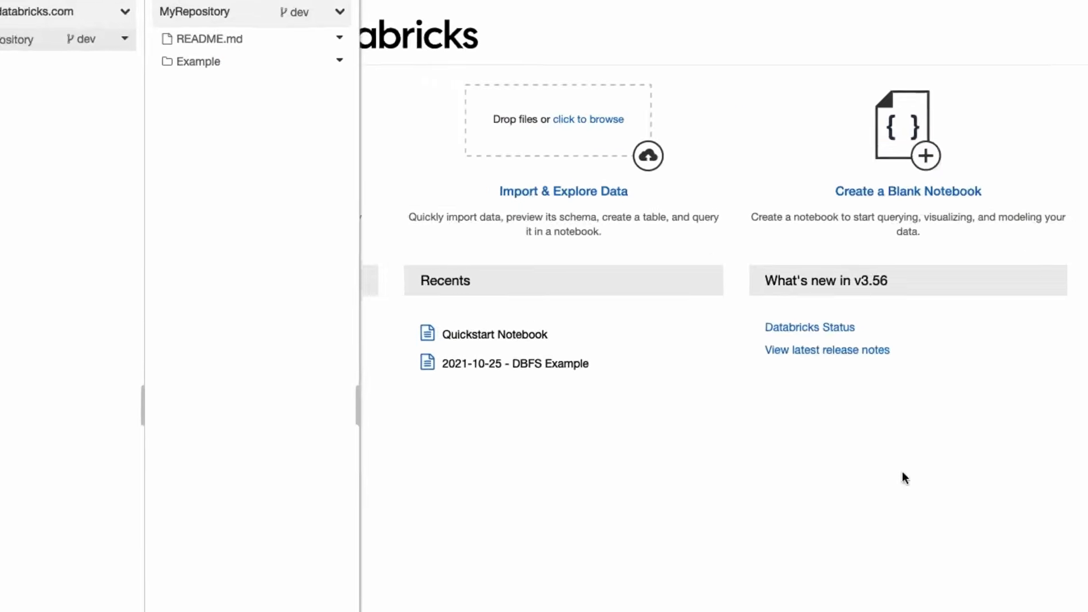
left_click(302, 74)
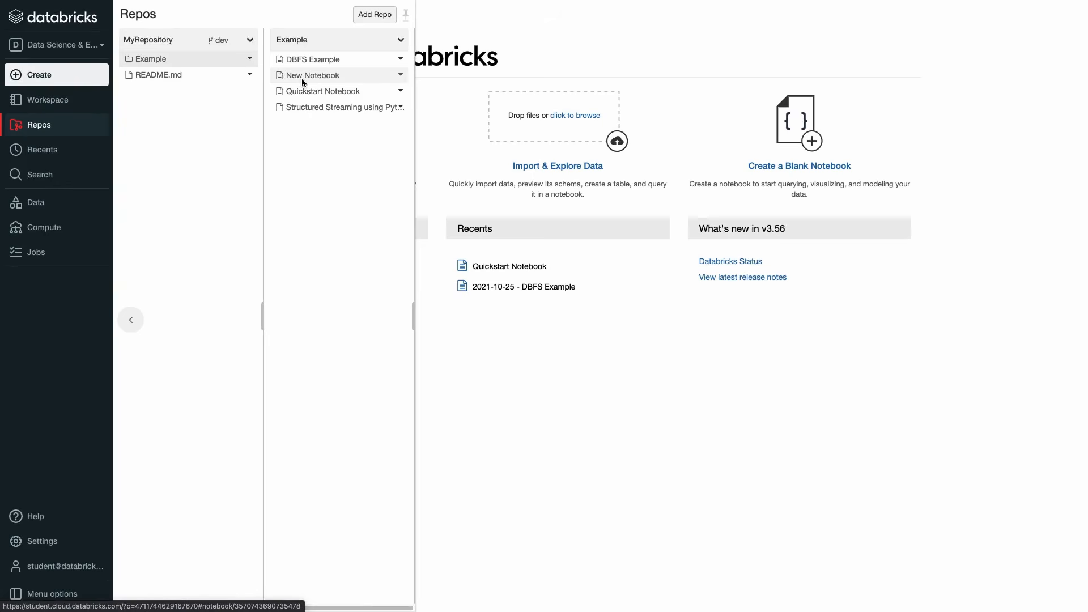